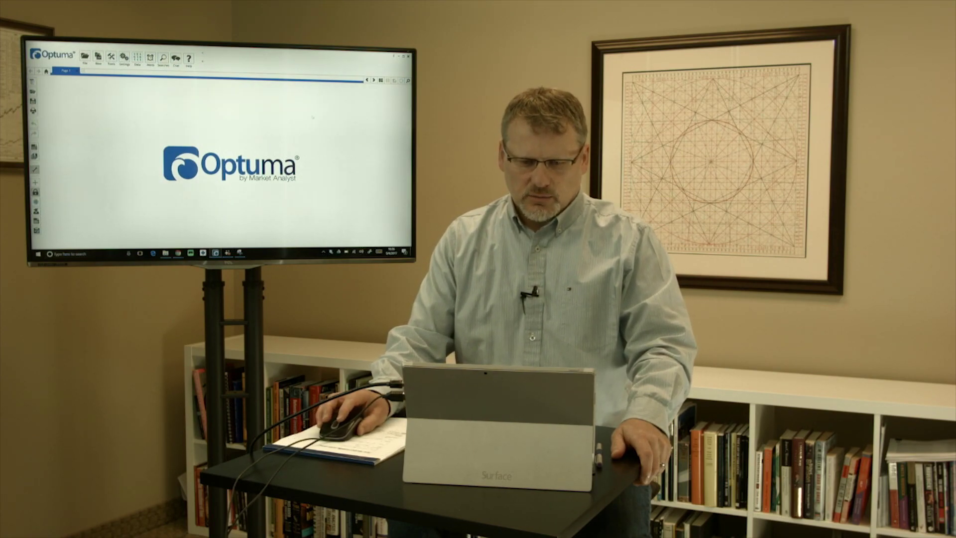
Open the Scanning Manager and rename the new scan as Daily Volume.
click(162, 57)
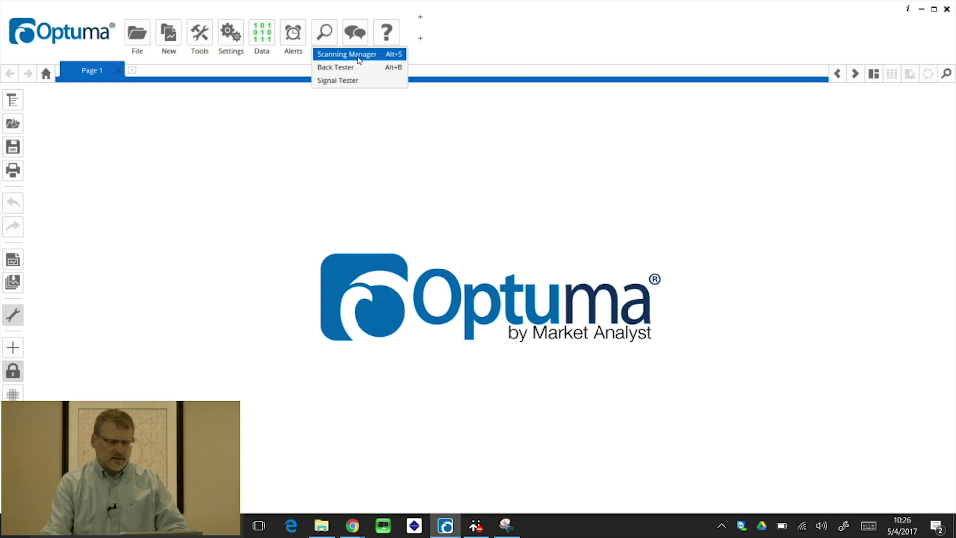
click(358, 59)
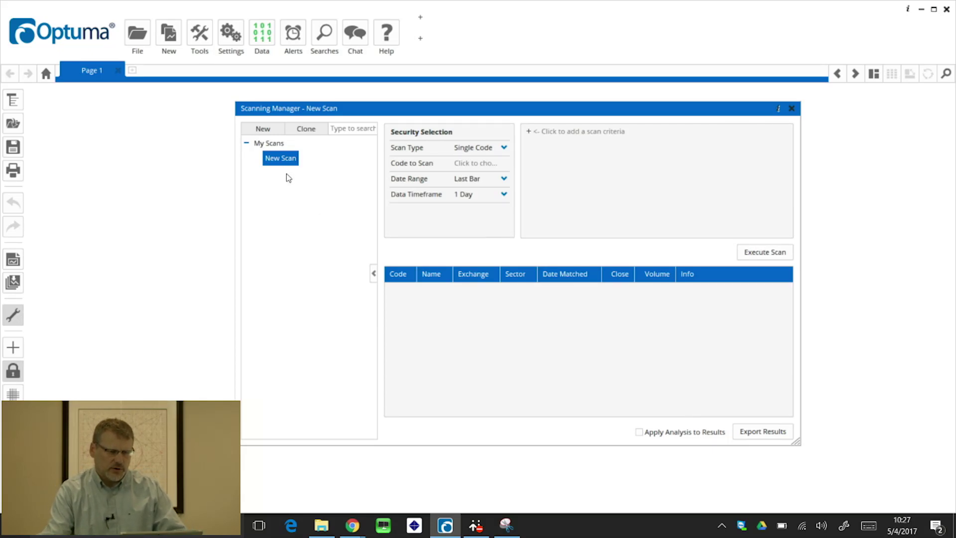
click(282, 160)
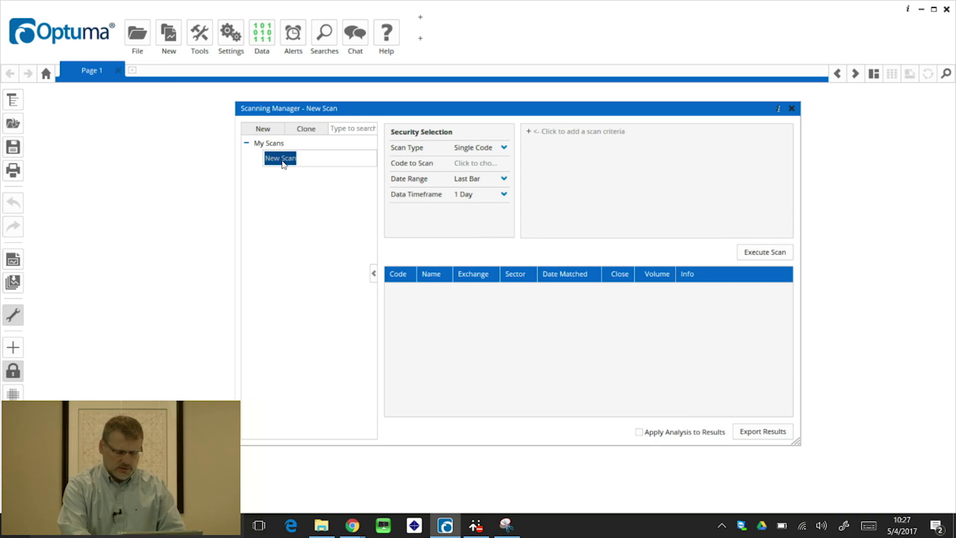
text(Daily)
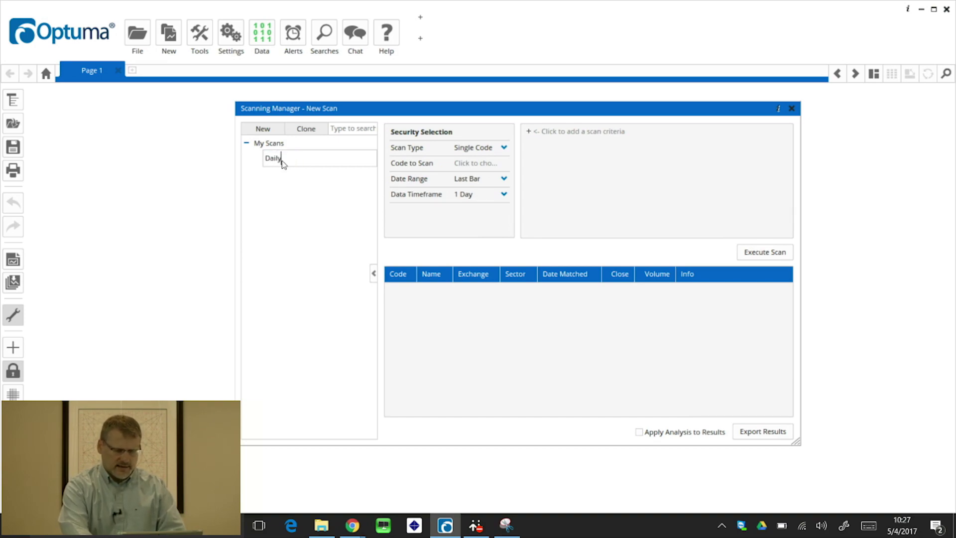
text( Volume)
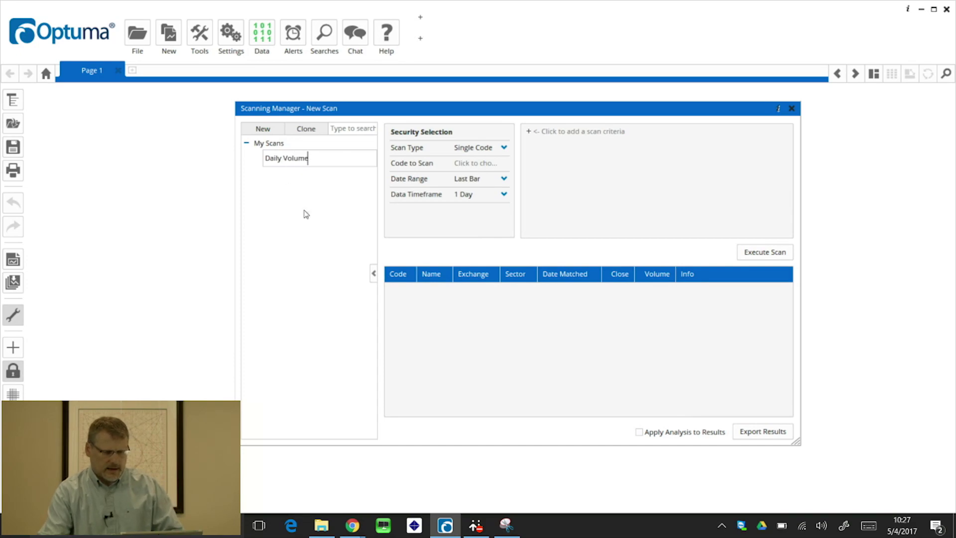
key(Return)
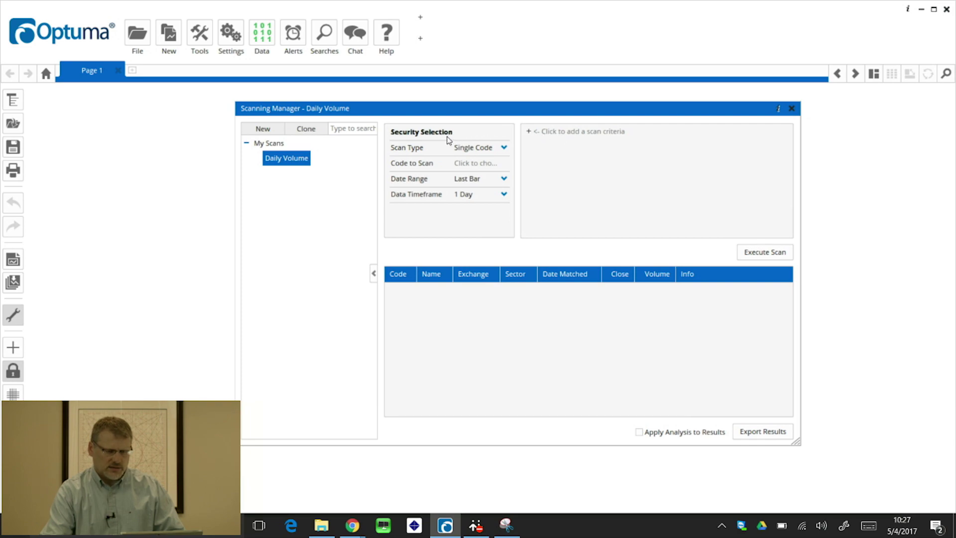
Set the scan type to Multiple Codes and choose the Nasdaq100 CSV list as the codes to scan.
click(505, 148)
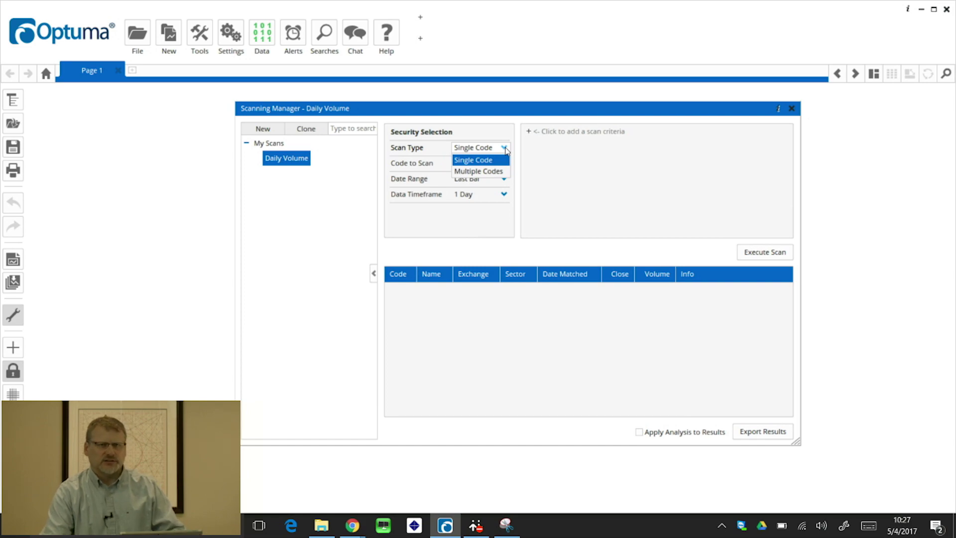
click(483, 171)
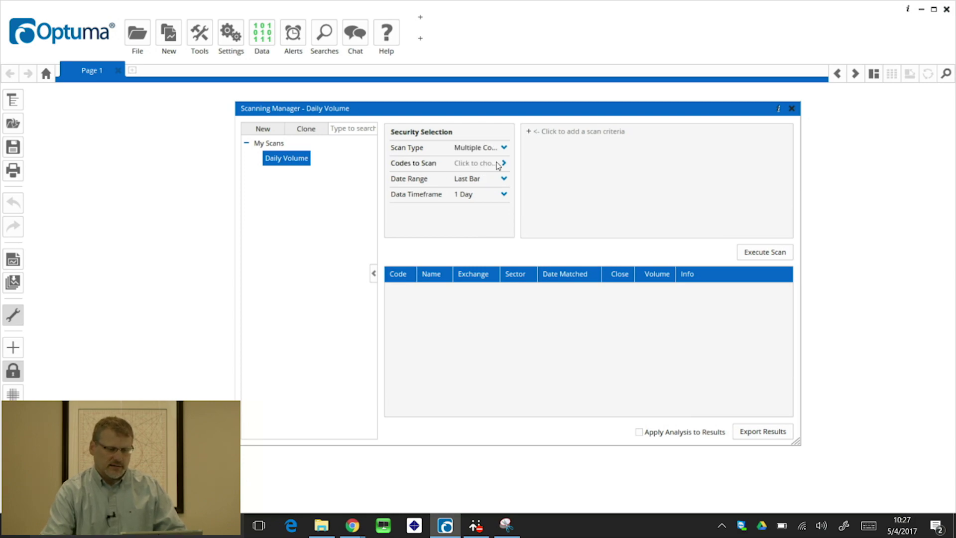
click(498, 165)
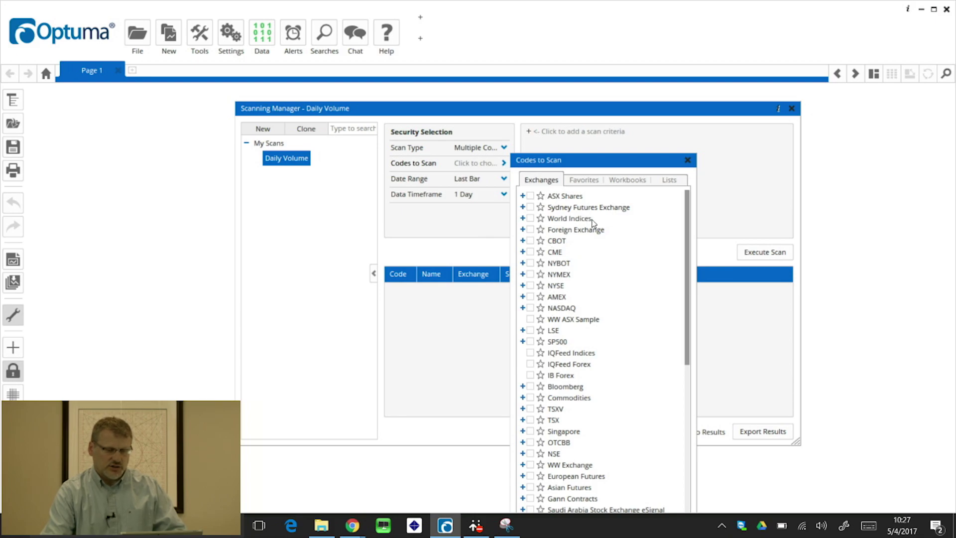
click(628, 180)
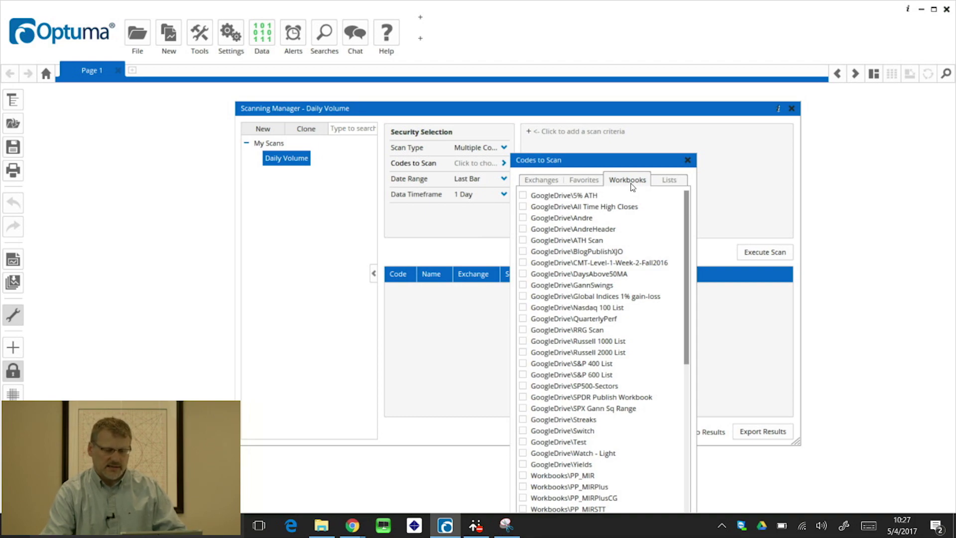
click(667, 182)
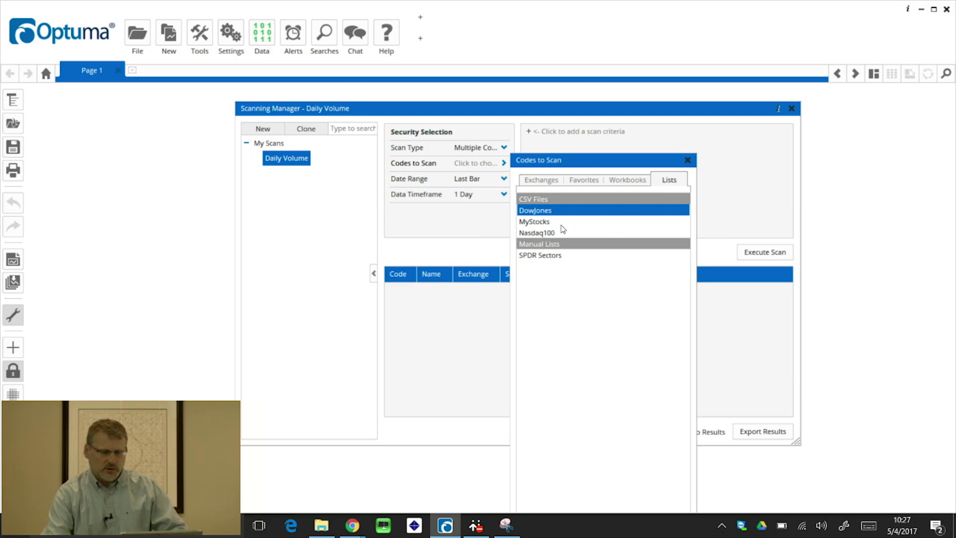
click(538, 234)
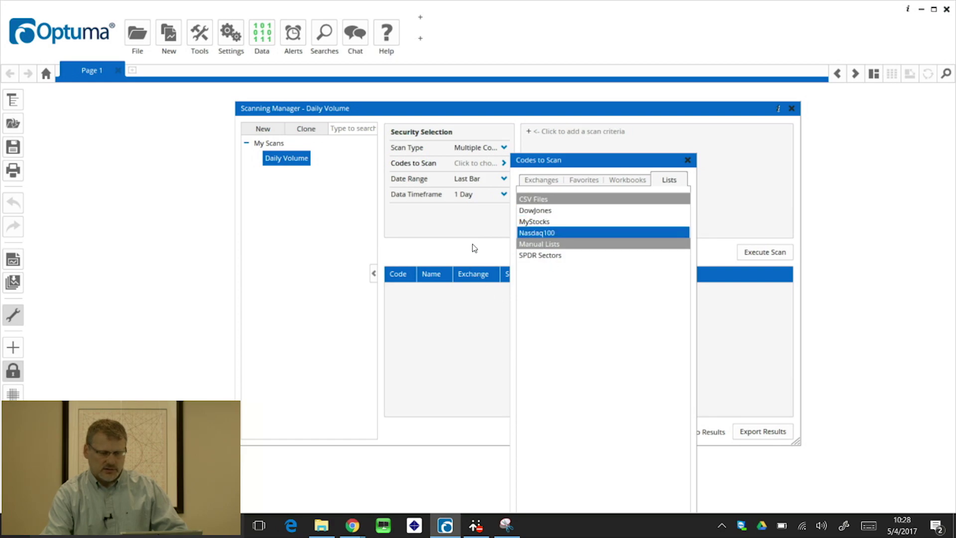
click(474, 222)
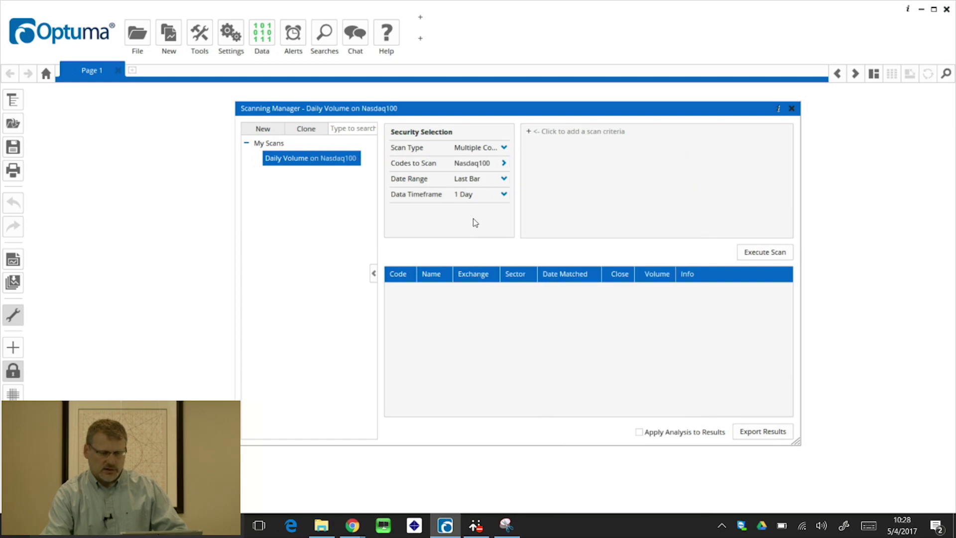
Choose Last Bar as the scan's date range and keep the data timeframe at 1 Day.
click(504, 180)
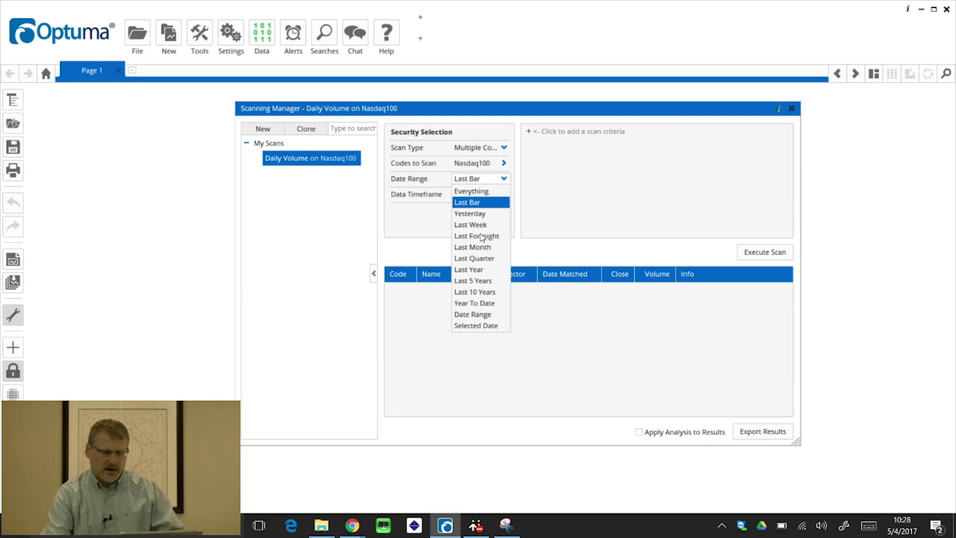
click(479, 204)
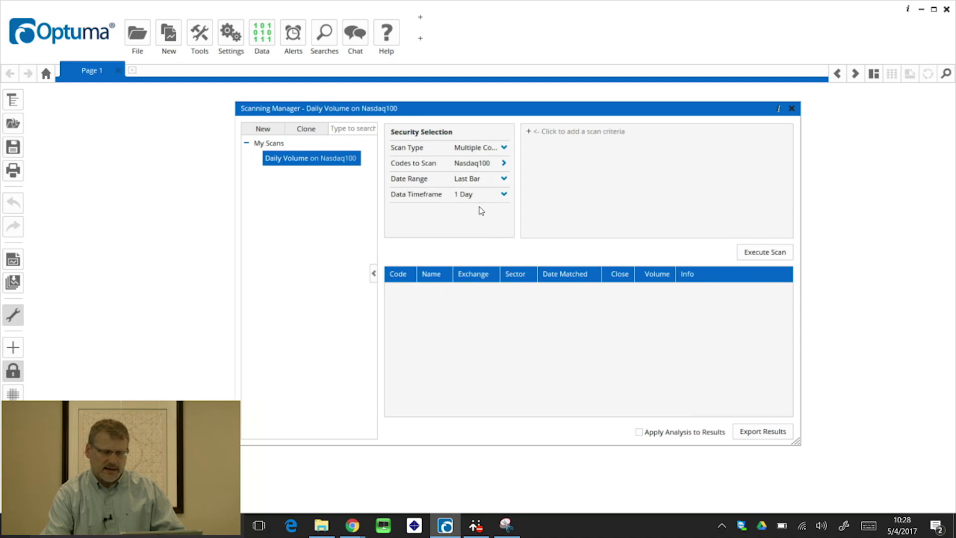
click(504, 198)
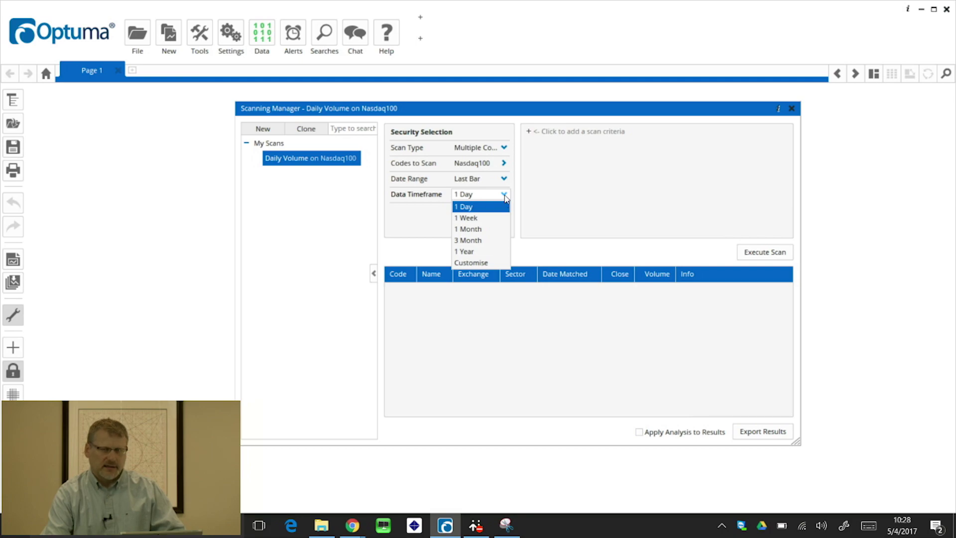
click(431, 218)
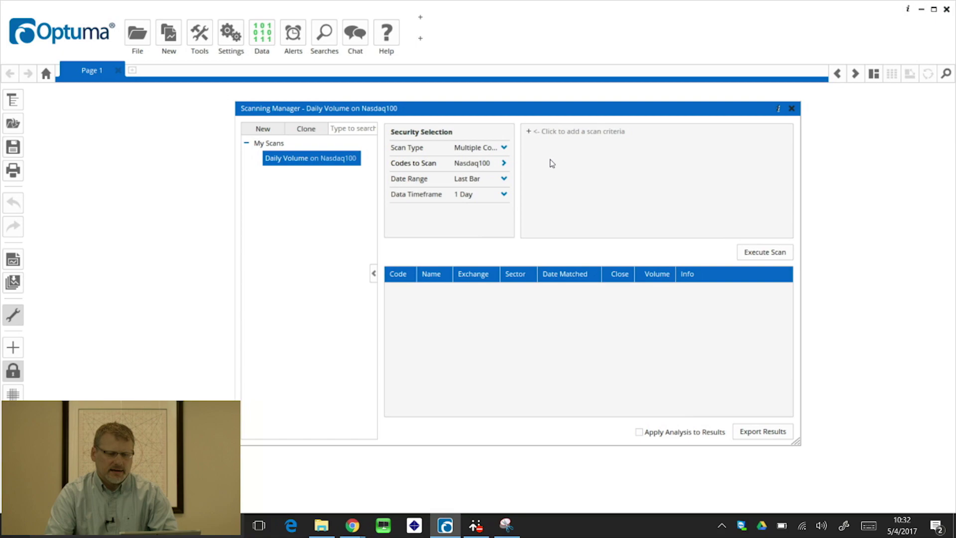
Add a scan criterion by searching for "volu" and choosing the default Volume Greater than Value.
click(530, 132)
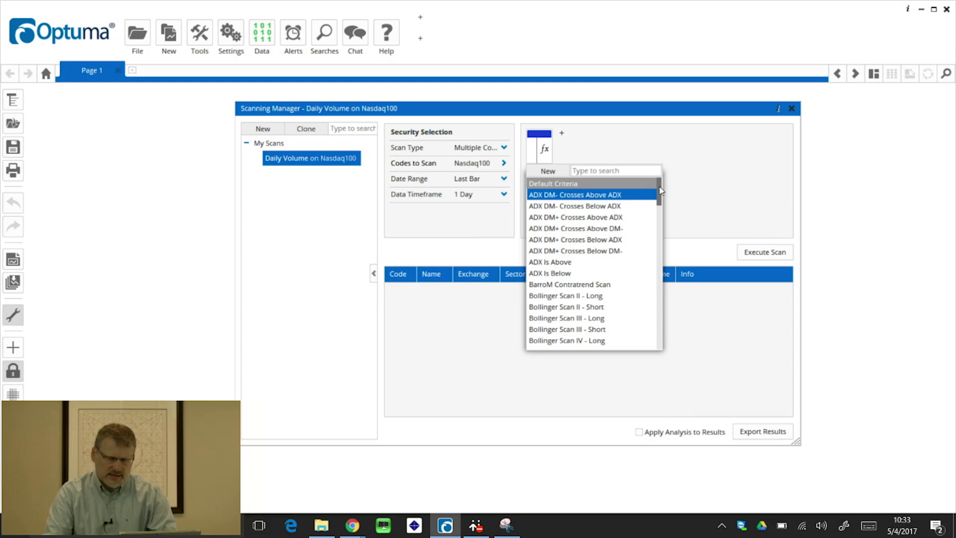
mouse_move(660, 190)
mouse_down()
mouse_move(661, 239)
mouse_move(668, 181)
mouse_up()
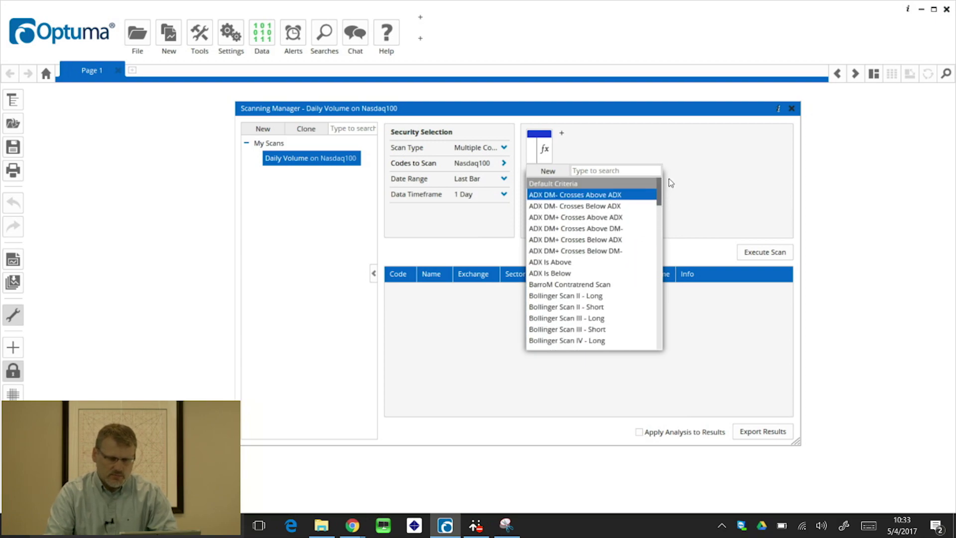
click(599, 172)
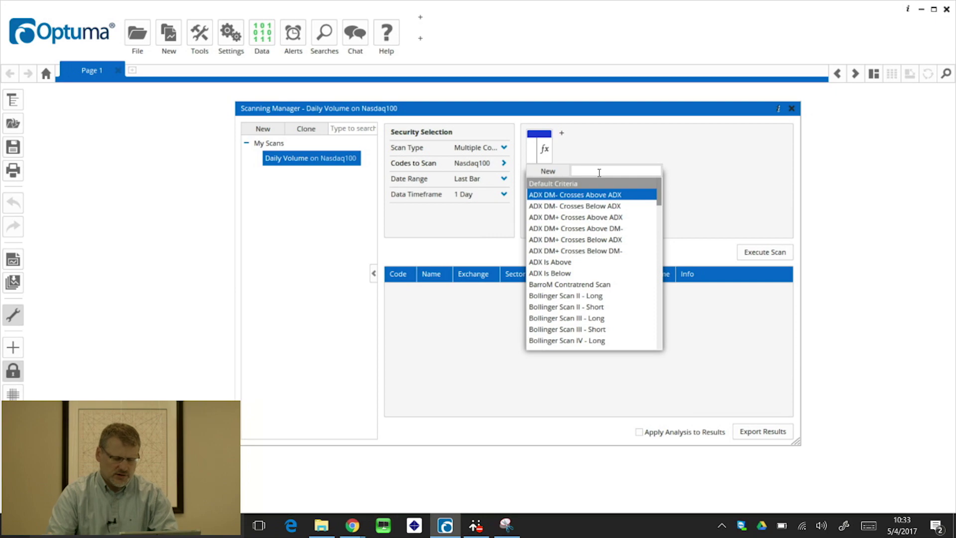
text(volu)
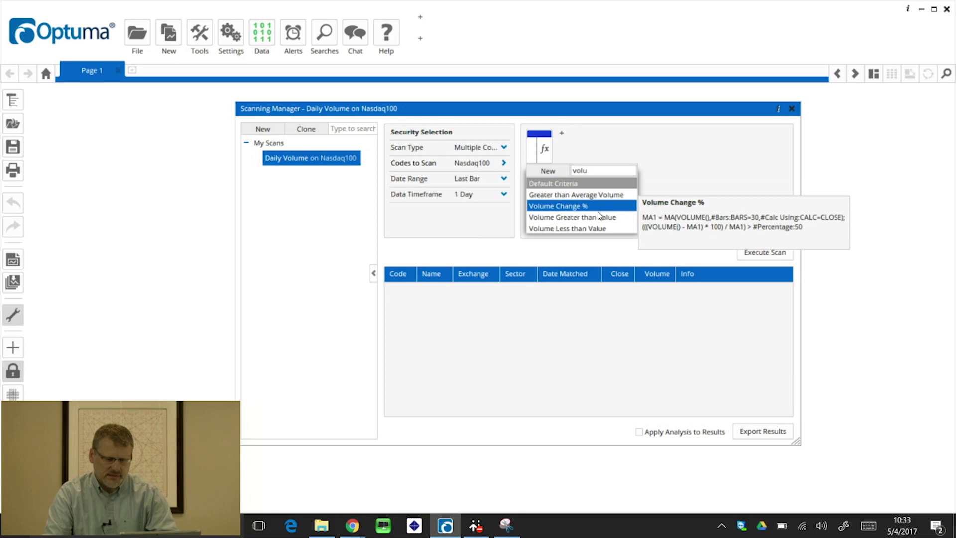
click(579, 221)
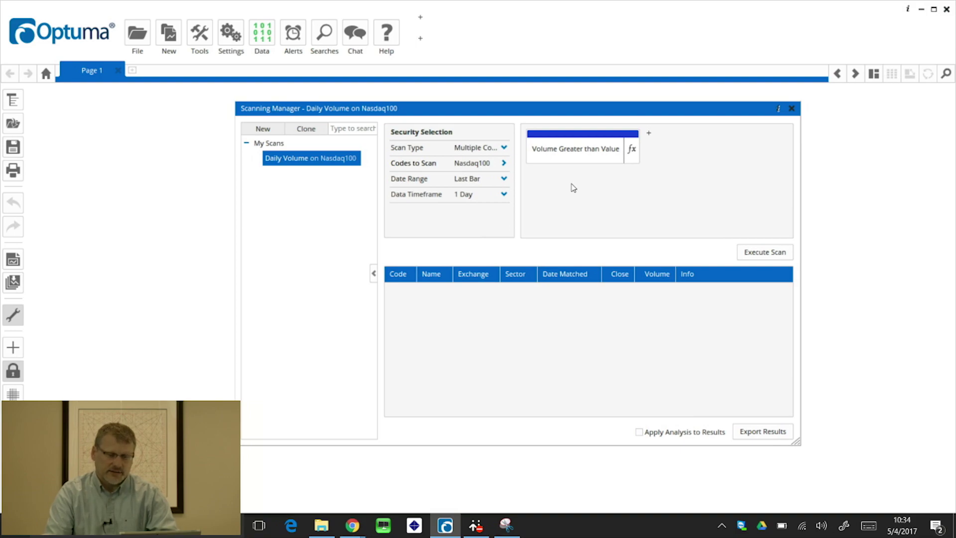
Edit the Volume Greater than Value script to VOLUME() > 5000000 and apply it, updating all items that refer to it.
double_click(575, 154)
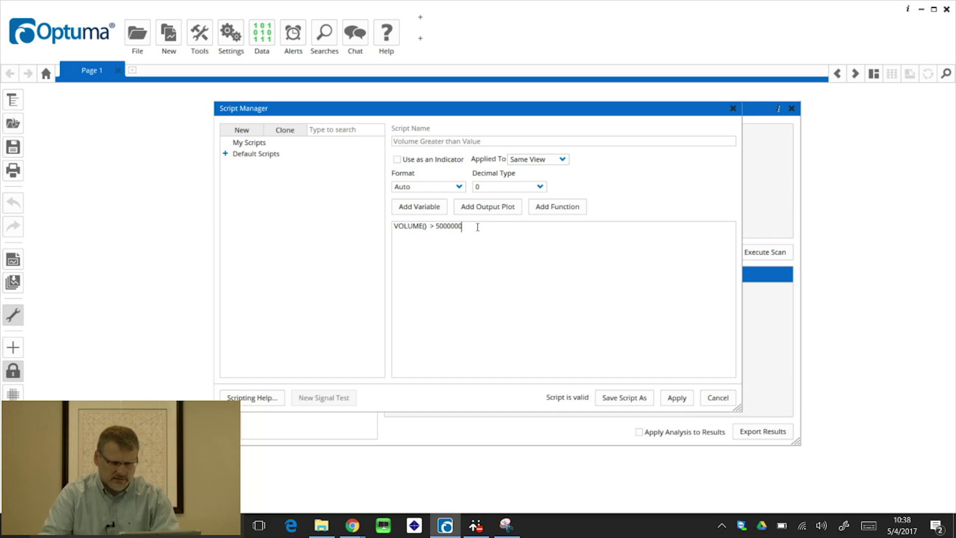
text(0)
click(716, 233)
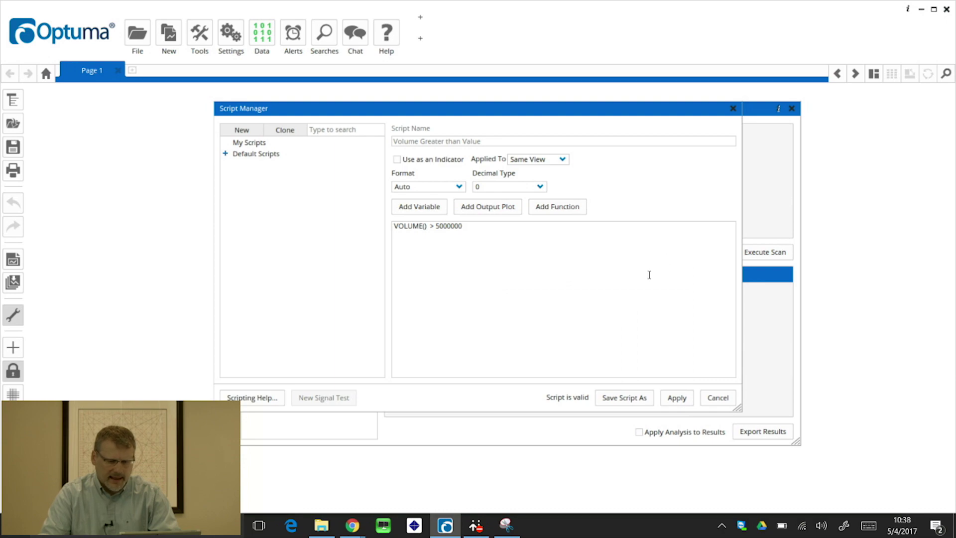
click(676, 400)
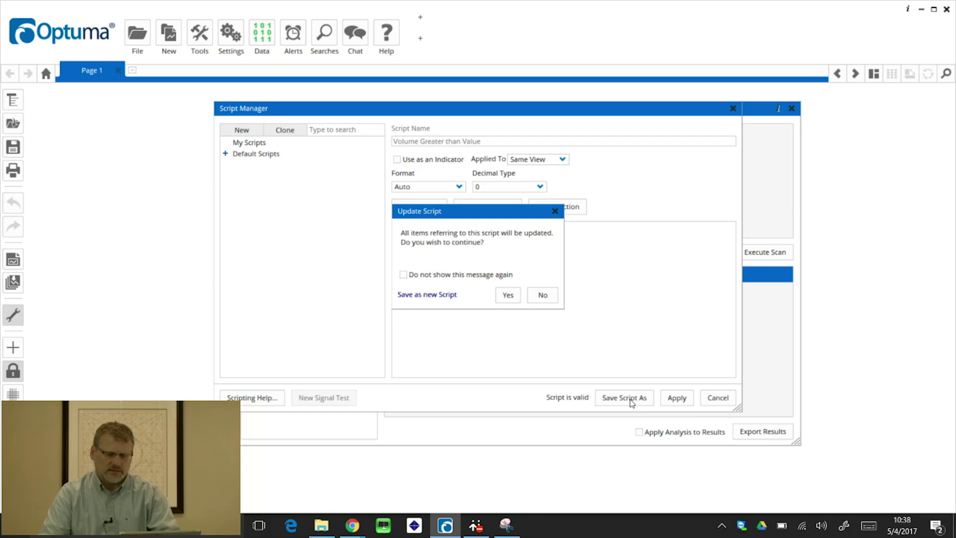
click(508, 294)
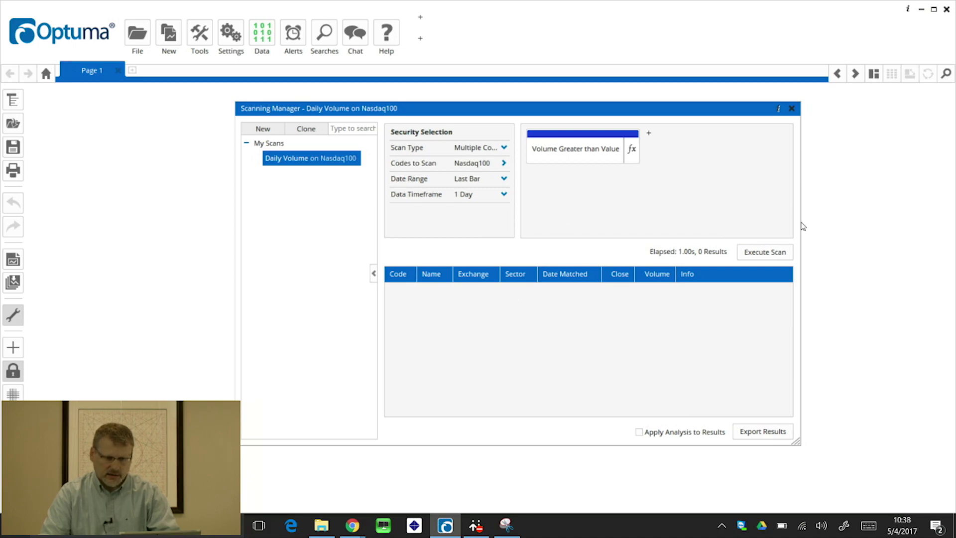
Execute the scan, open all results as charts using the Weekly layout, and close the Scanning Manager.
click(769, 255)
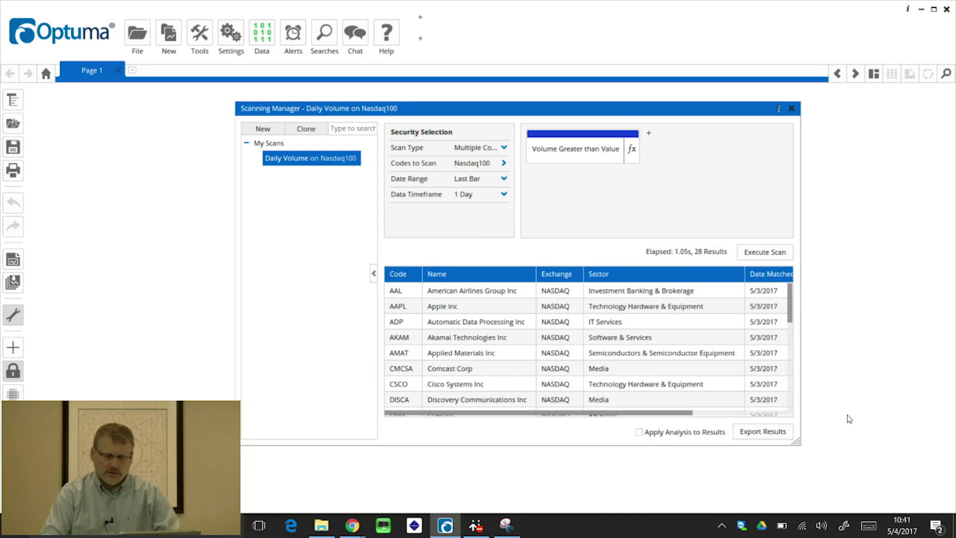
click(766, 434)
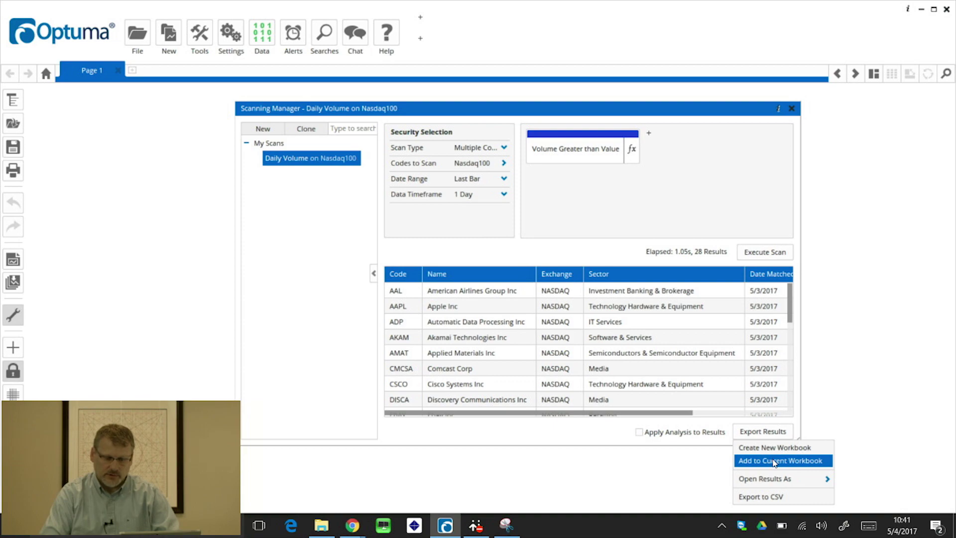
mouse_move(772, 483)
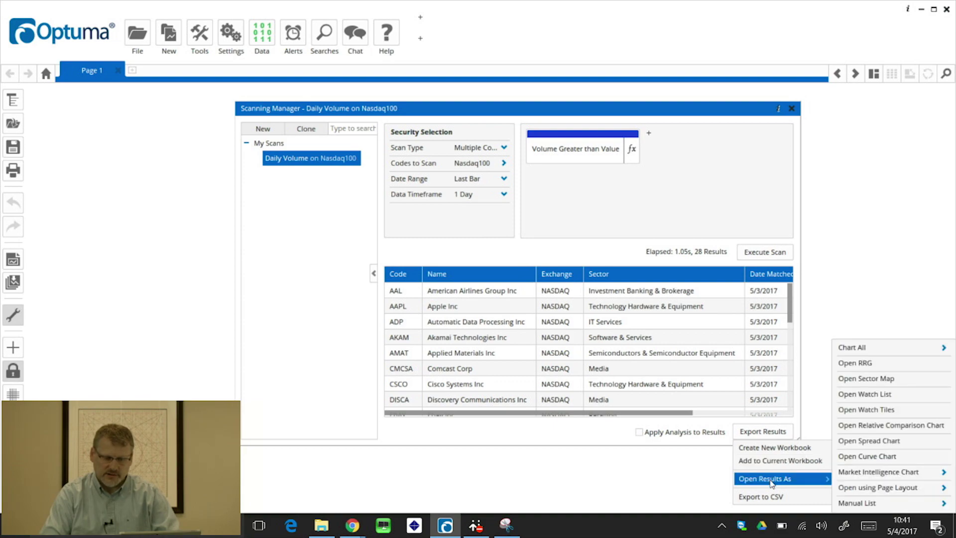
mouse_move(857, 353)
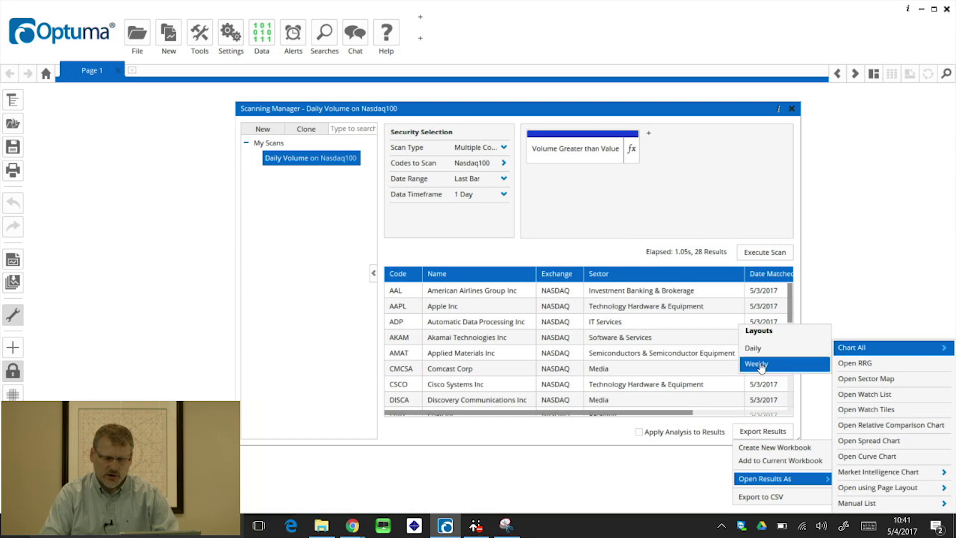
click(761, 366)
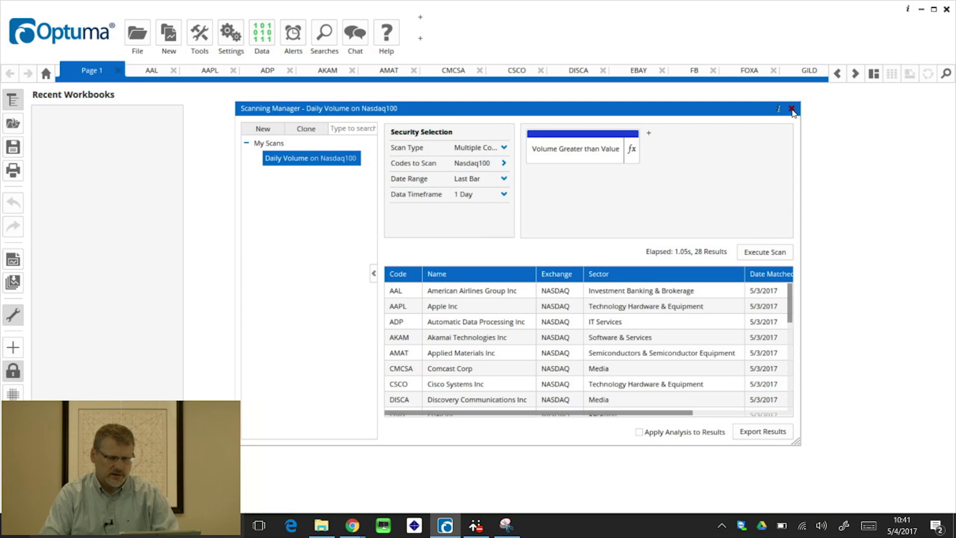
click(792, 110)
Look through the weekly charts of AAL, AAPL and ADP.
click(157, 70)
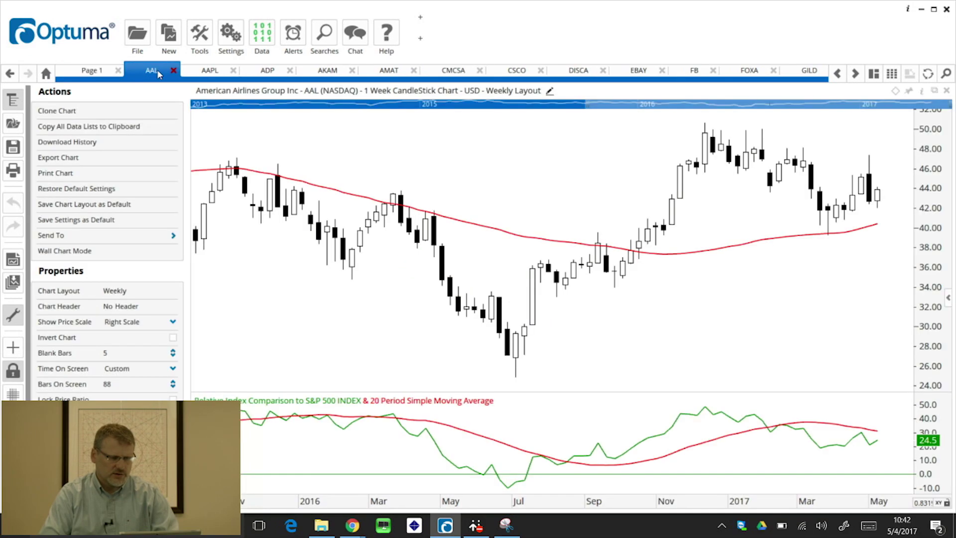
click(203, 70)
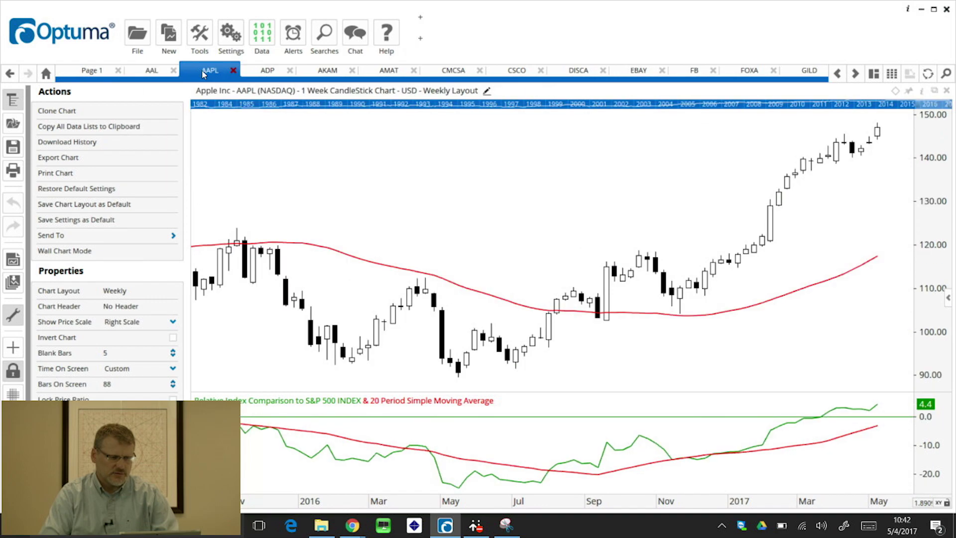
click(271, 75)
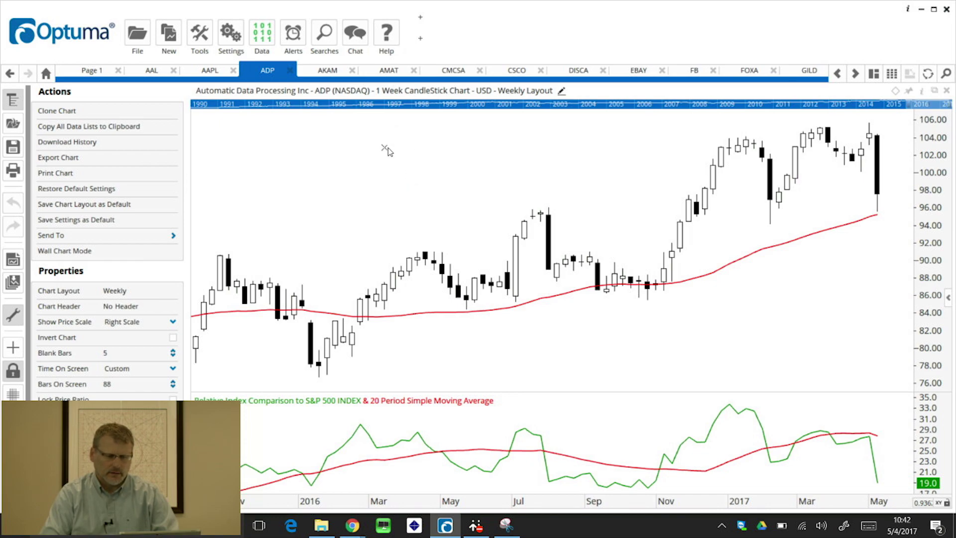
Reopen the Scanning Manager and open the Daily Volume on Nasdaq100 scan results as a watch list.
click(325, 33)
click(331, 55)
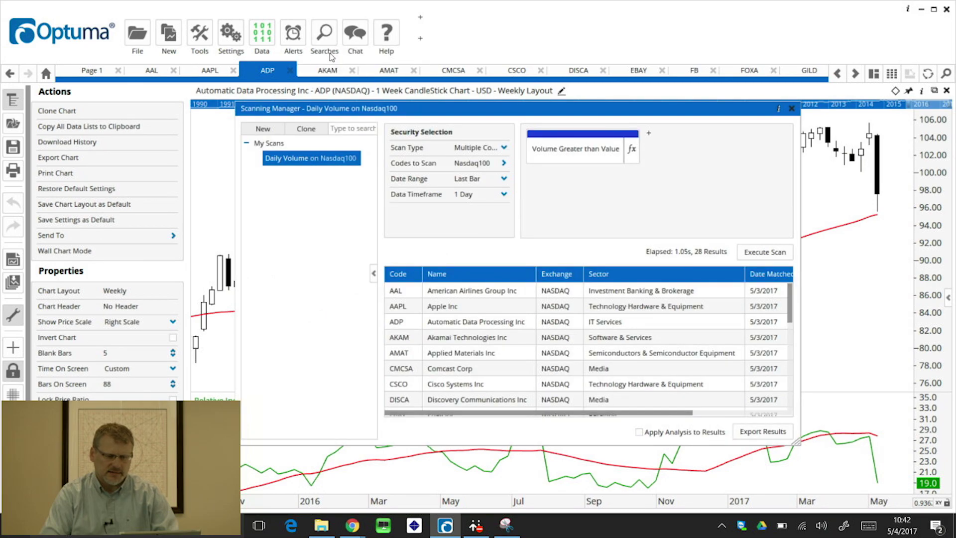
click(761, 432)
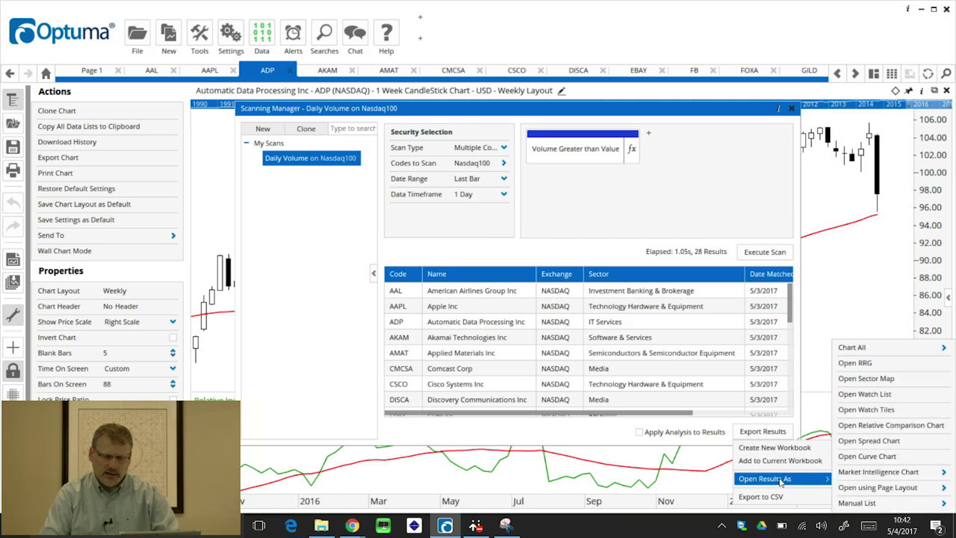
click(853, 396)
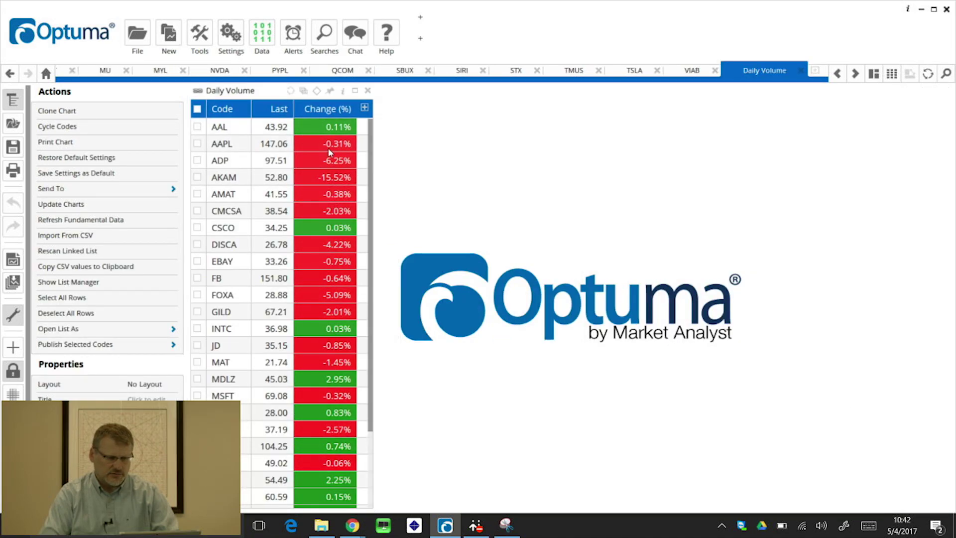
Chart AAL from the Daily Volume watch list and apply the WL1 page layout to the page.
click(229, 130)
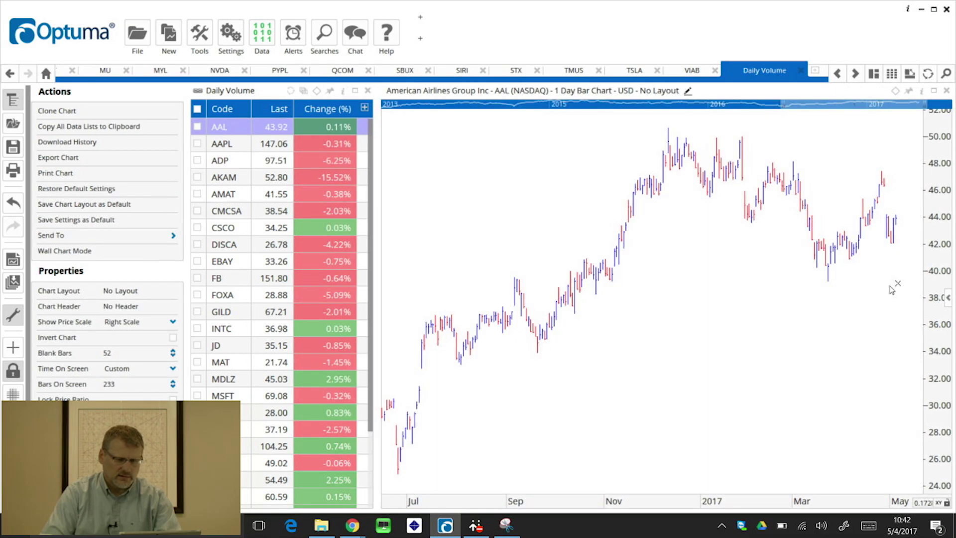
click(653, 96)
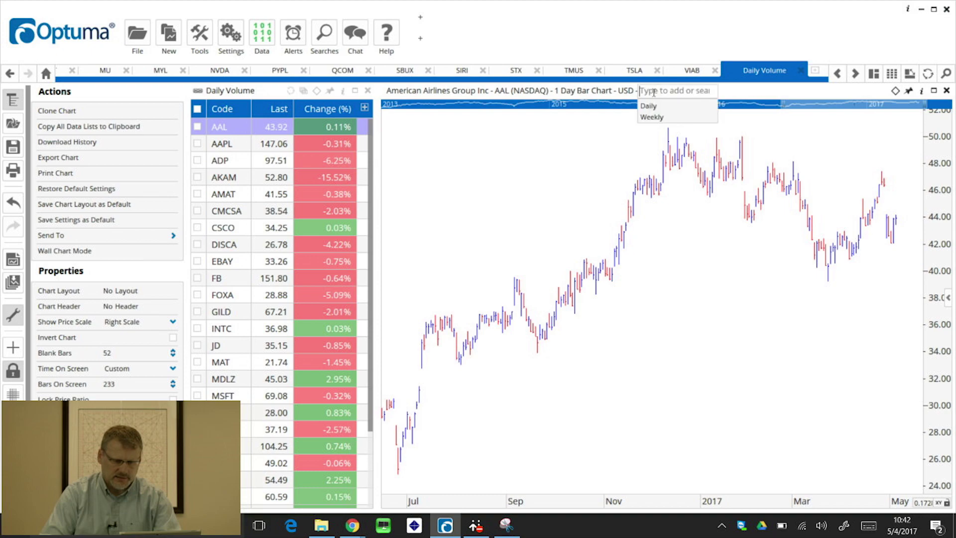
click(865, 169)
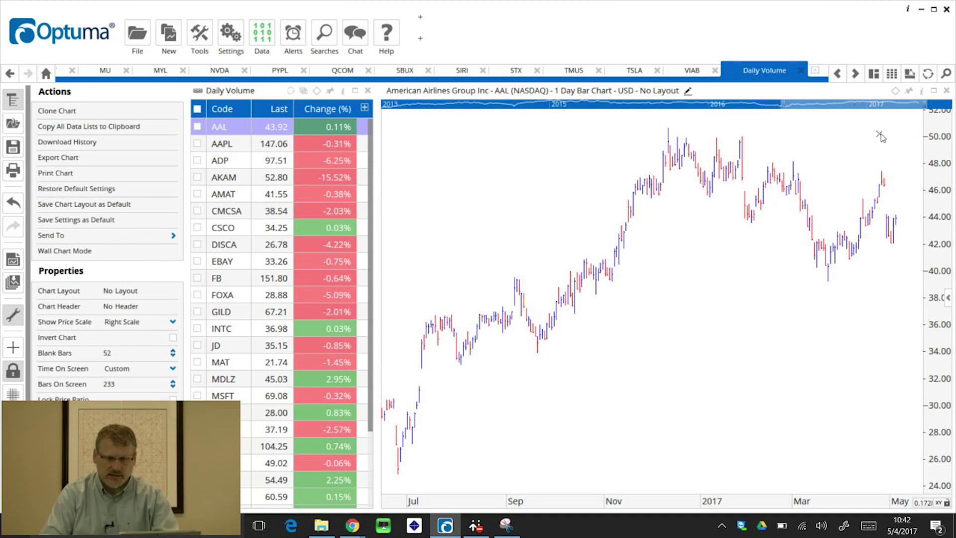
click(874, 75)
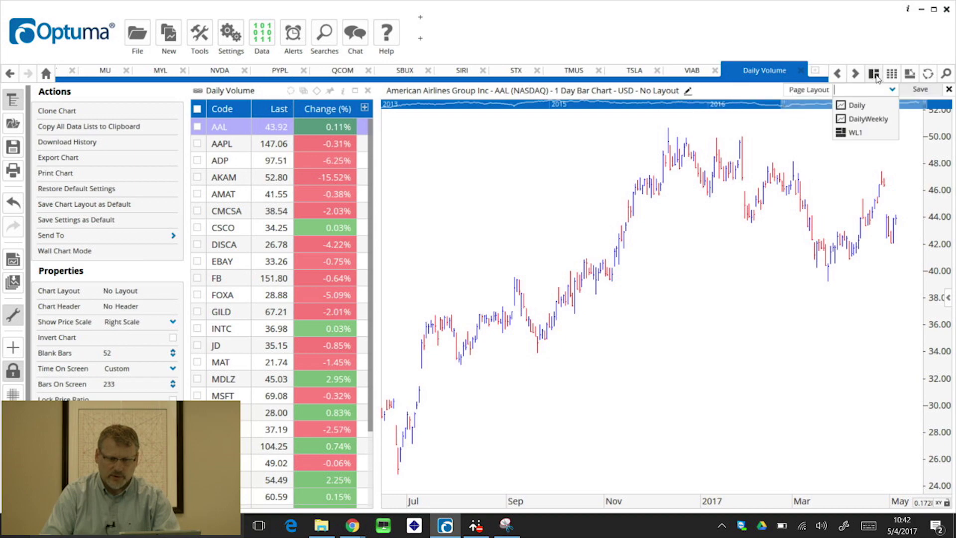
click(858, 133)
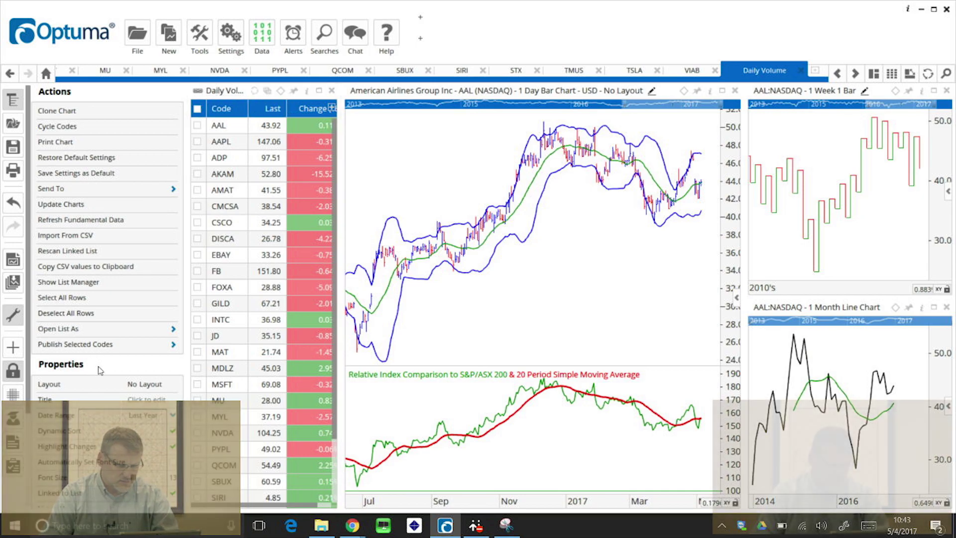
Turn off Linked to List in the Daily Volume watch list's properties.
scroll(102, 371, down, 2)
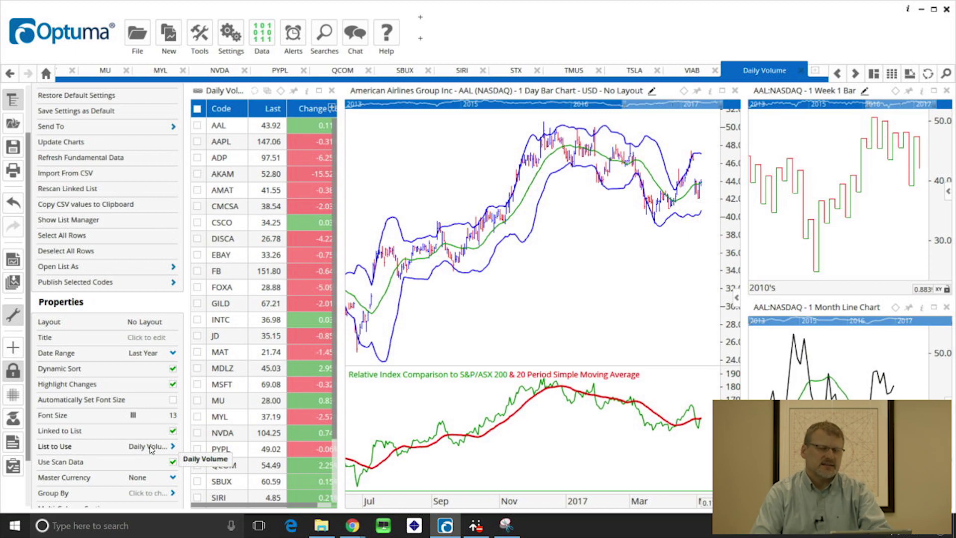
click(562, 298)
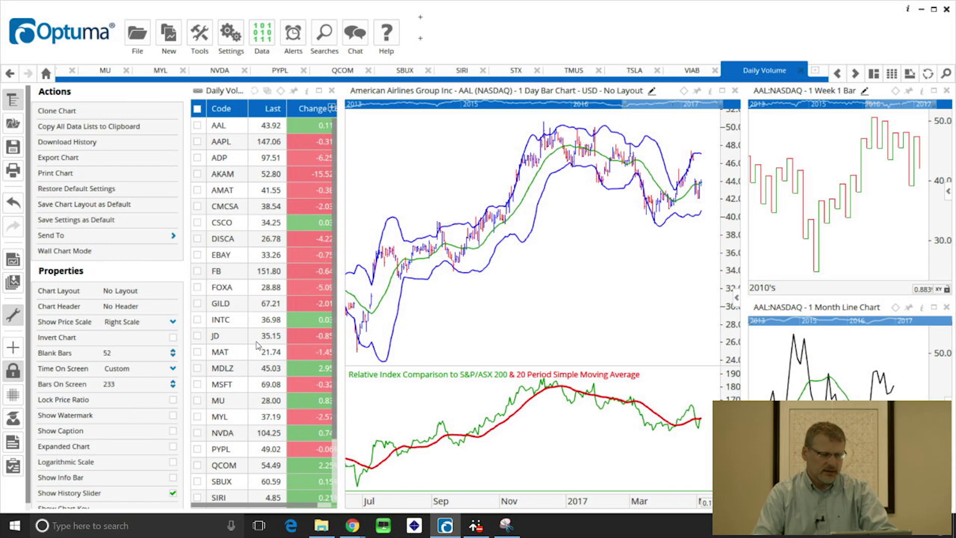
click(233, 347)
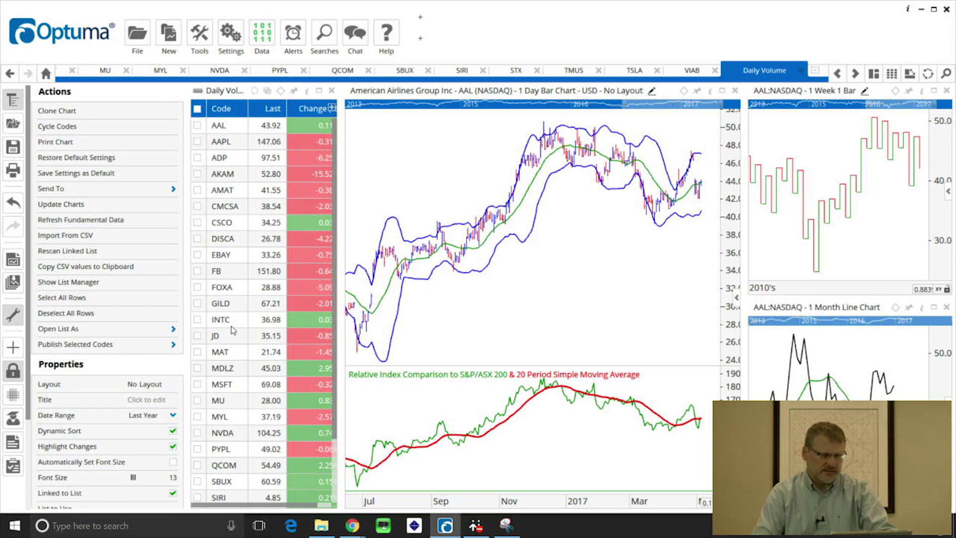
scroll(234, 329, down, 2)
scroll(173, 347, down, 1)
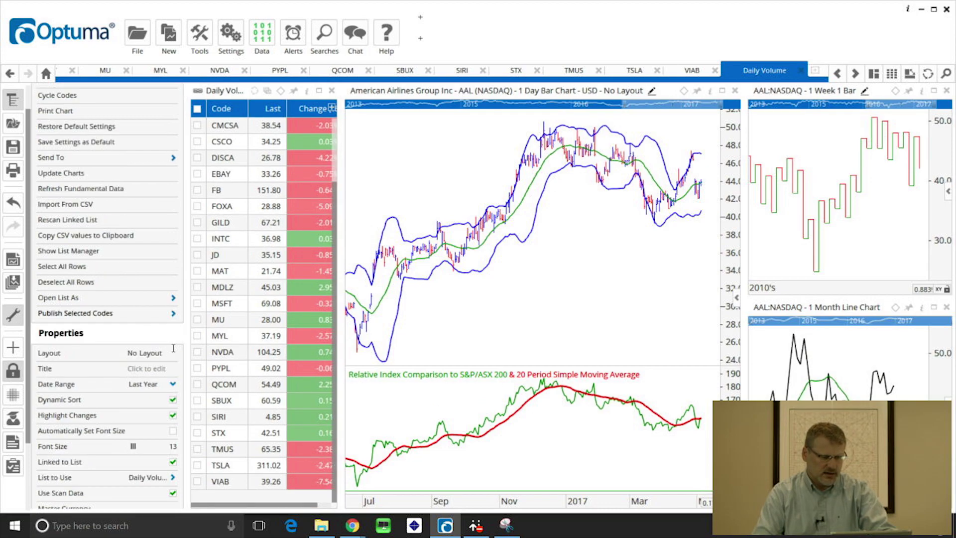
click(173, 463)
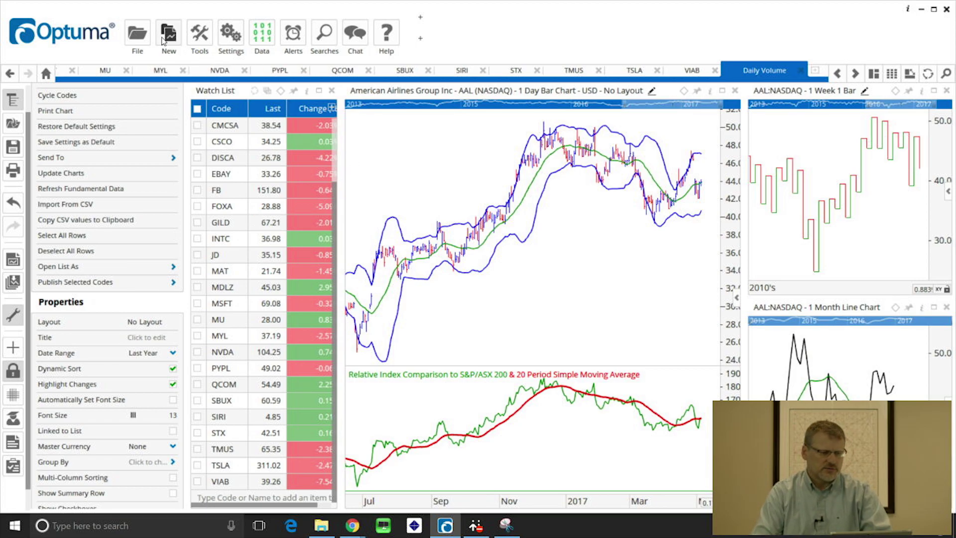
Close the current unnamed workbook and discard its changes.
click(139, 40)
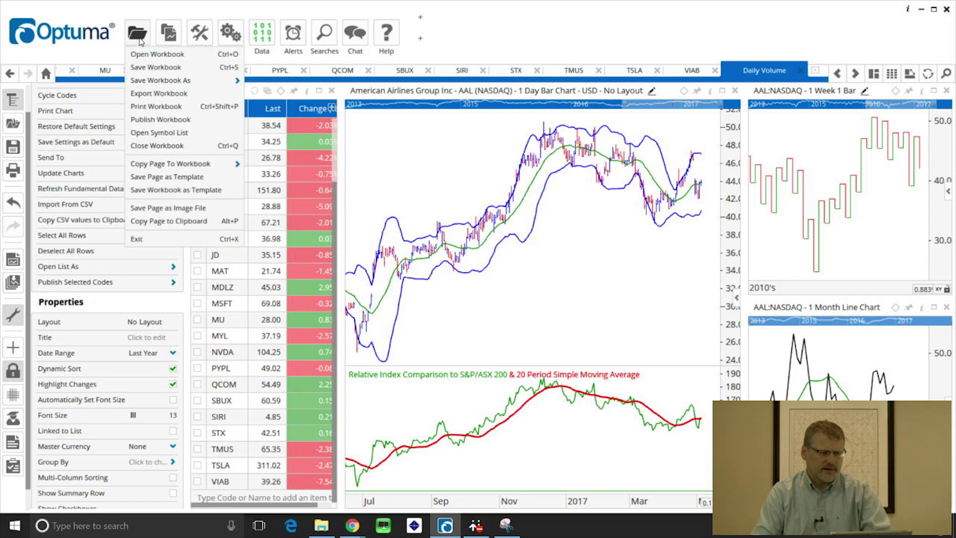
click(160, 146)
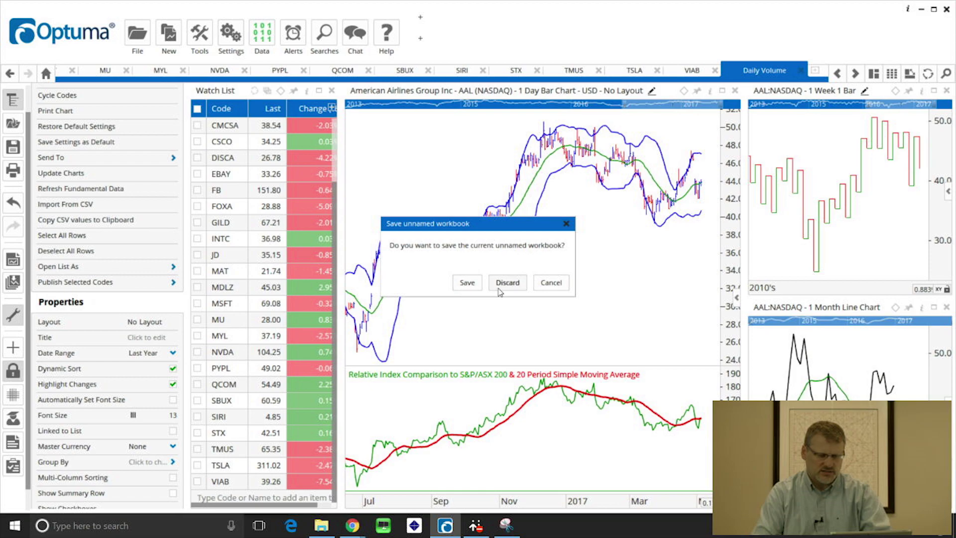
click(507, 282)
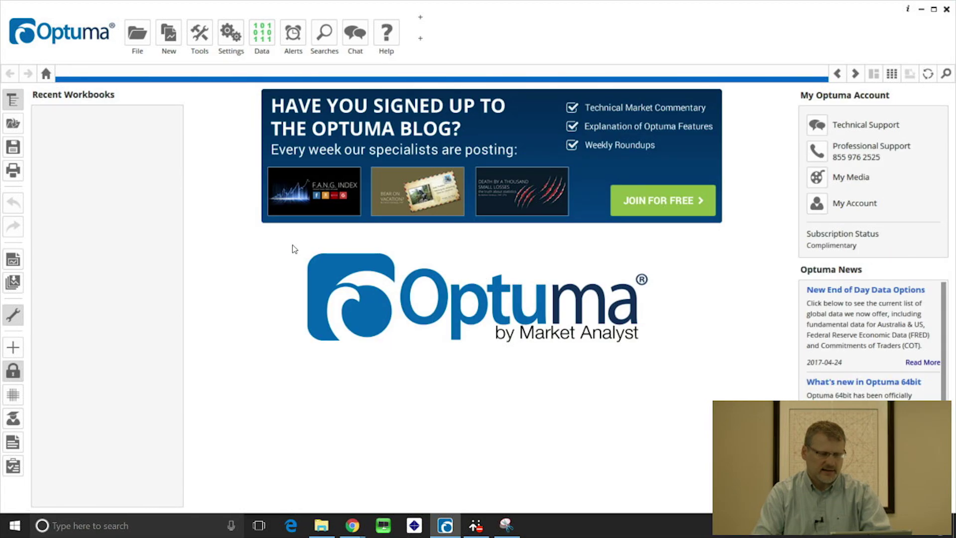
Search the default criteria for "pri" in the Scanning Manager and add Value Greater than Price to the Daily Volume scan, combined with AND.
click(327, 37)
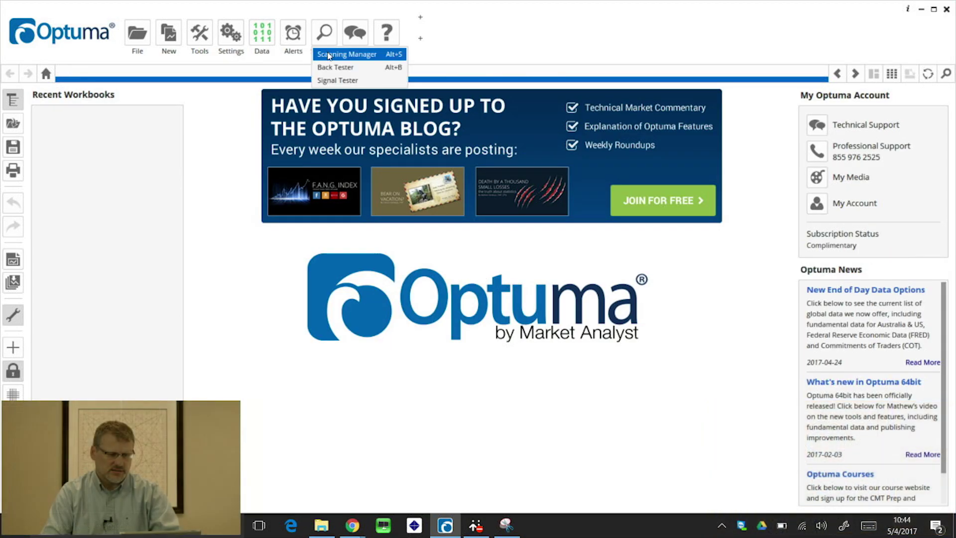
click(329, 55)
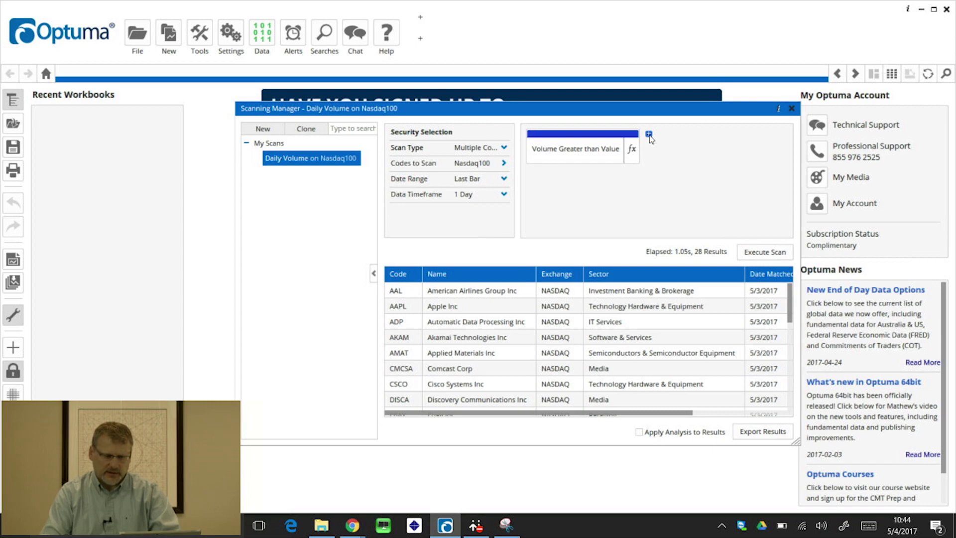
click(649, 135)
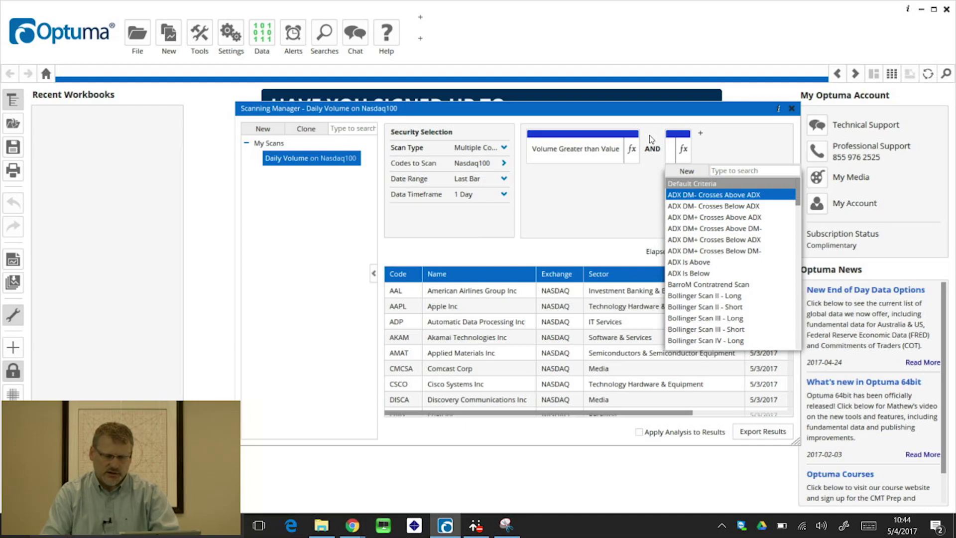
click(709, 171)
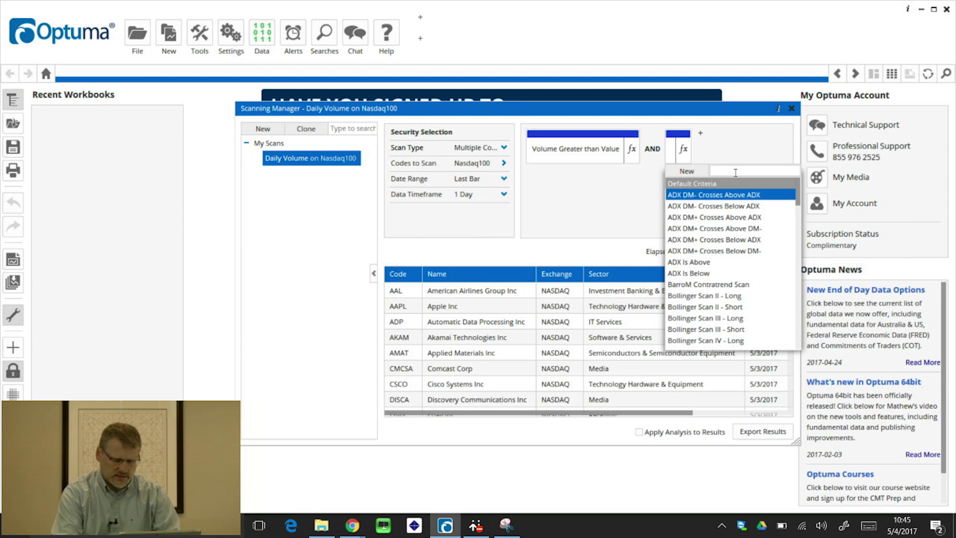
text(pri)
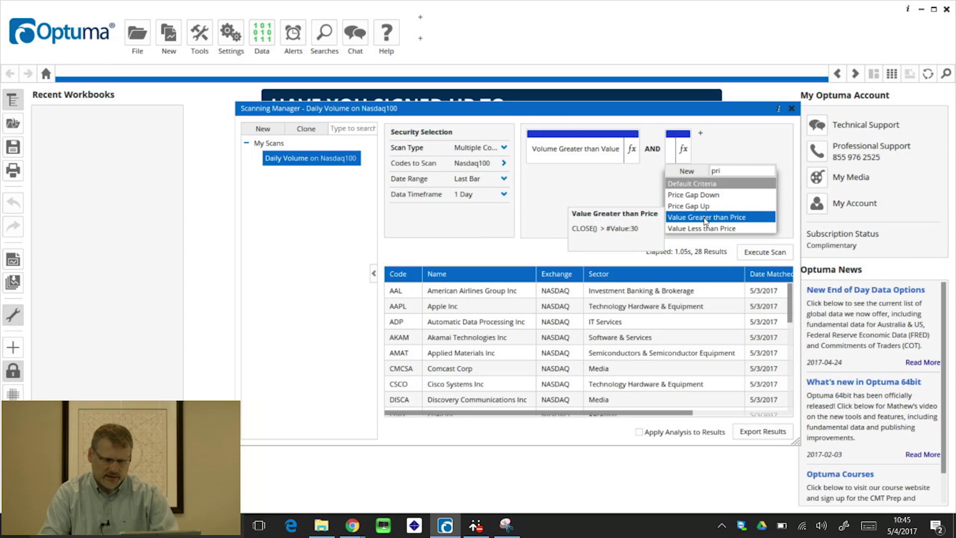
click(705, 219)
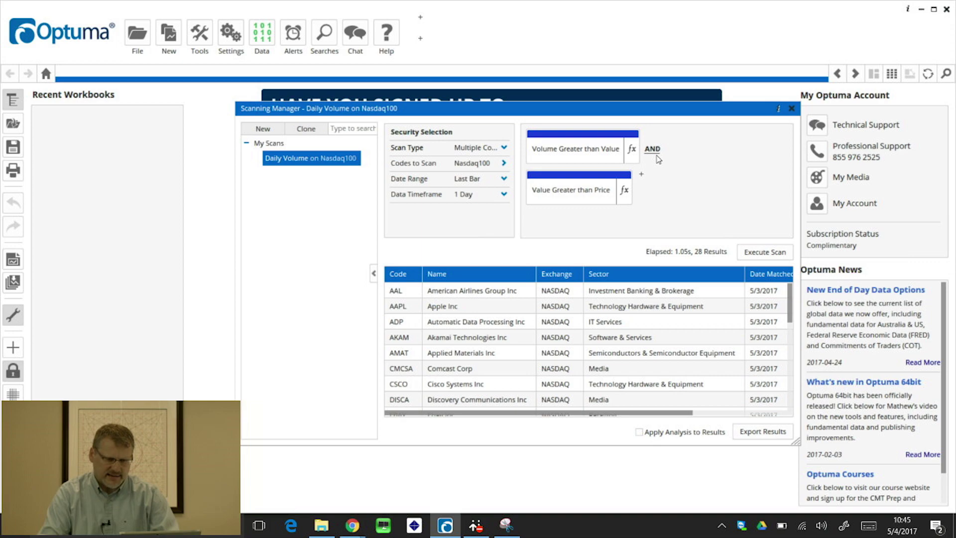
click(653, 149)
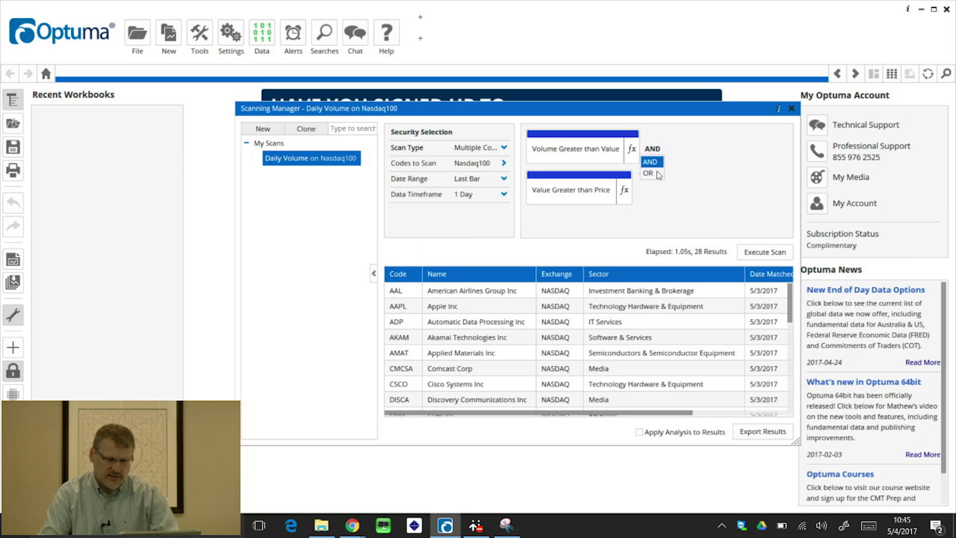
click(709, 145)
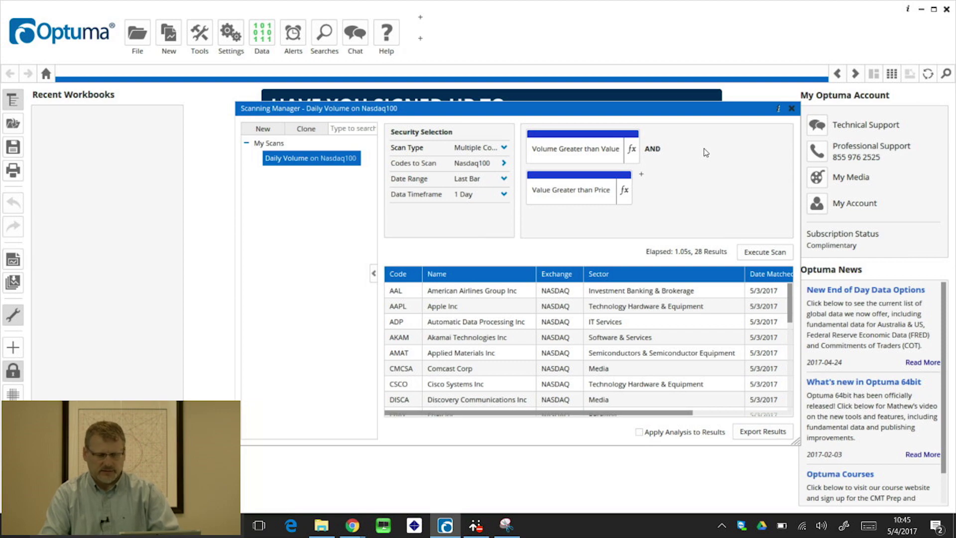
Edit the Value Greater than Price script to CLOSE() > 50 and apply it, updating all items that refer to it.
click(625, 191)
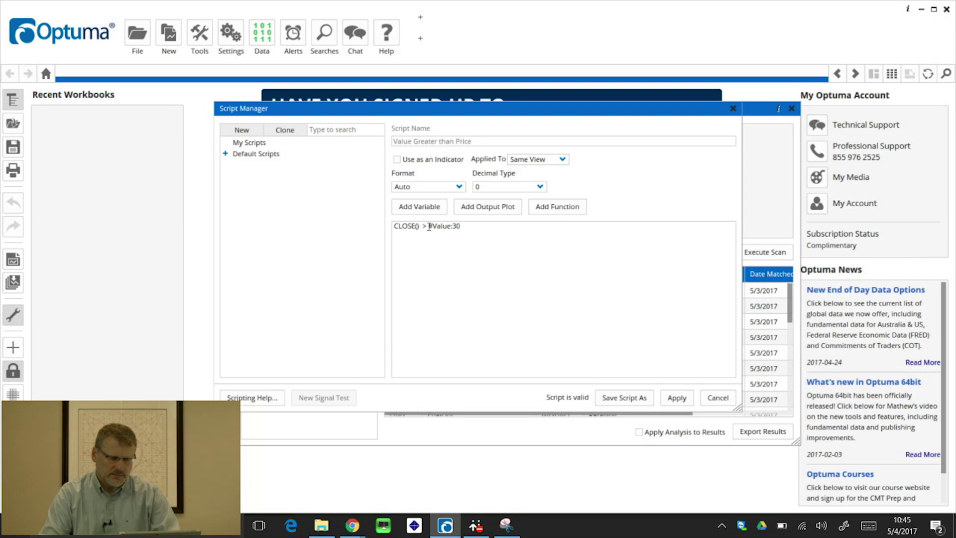
drag(446, 222, 486, 224)
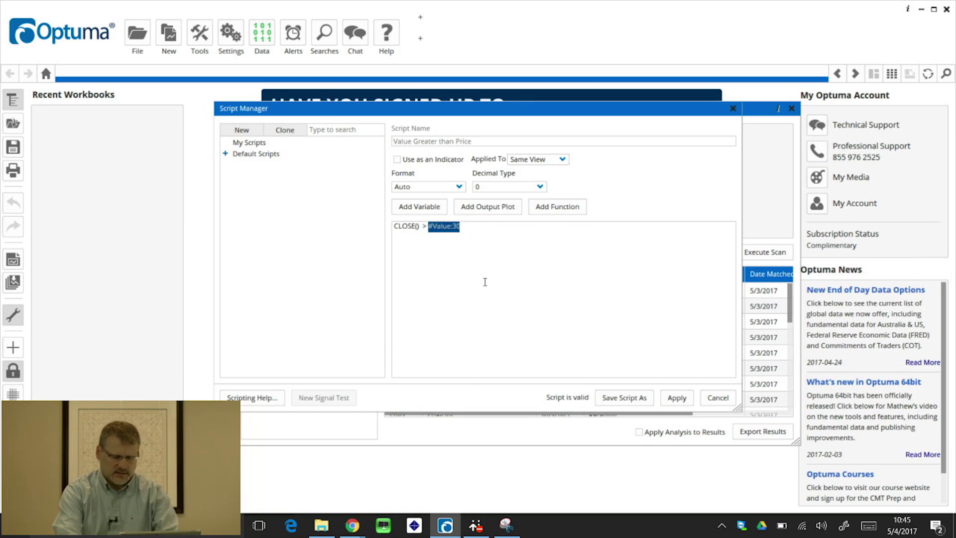
text(50)
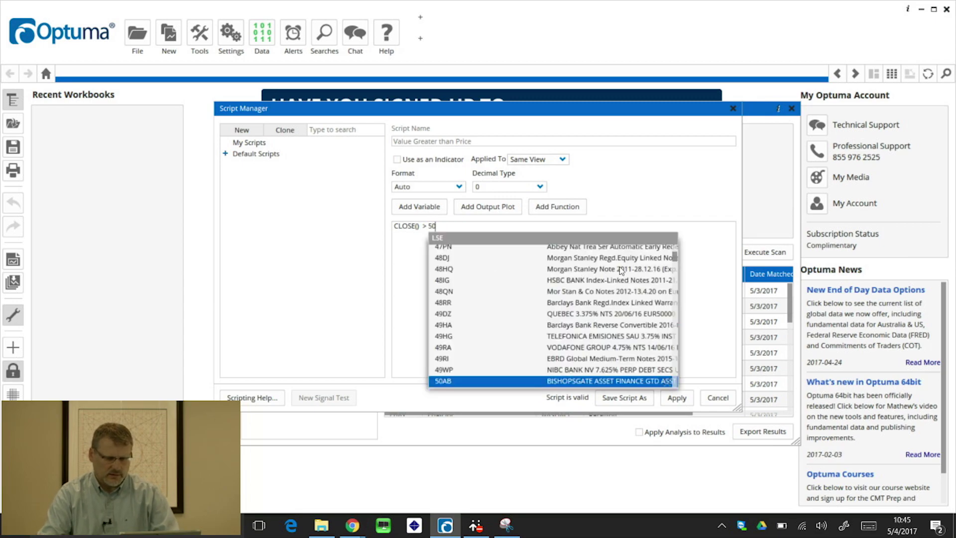
click(713, 231)
click(676, 397)
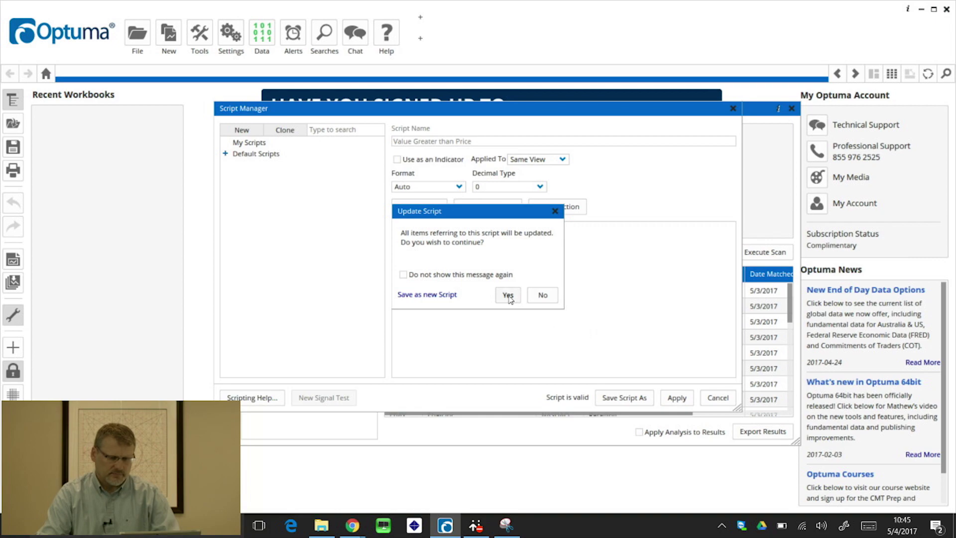
click(508, 295)
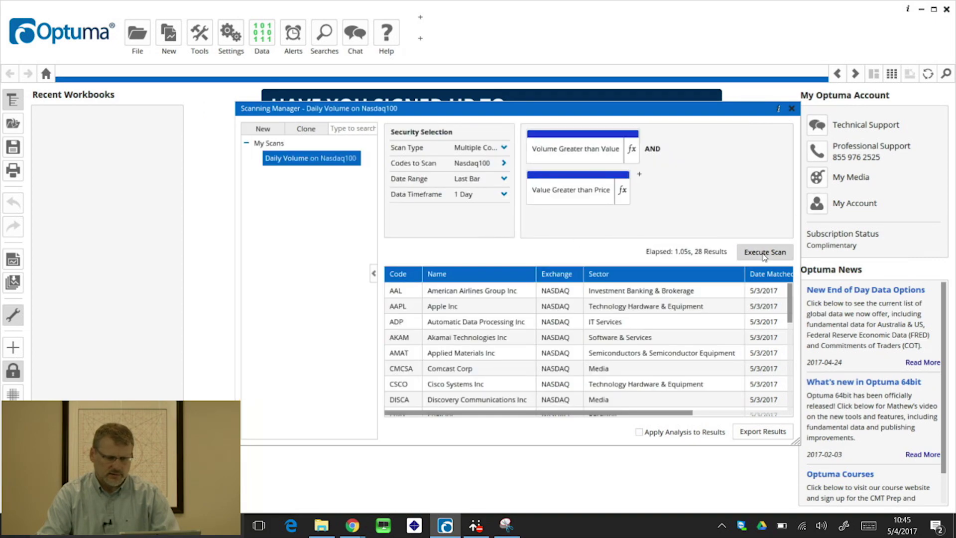
Execute the two-criteria scan and open its results using the WL1 page layout.
click(765, 253)
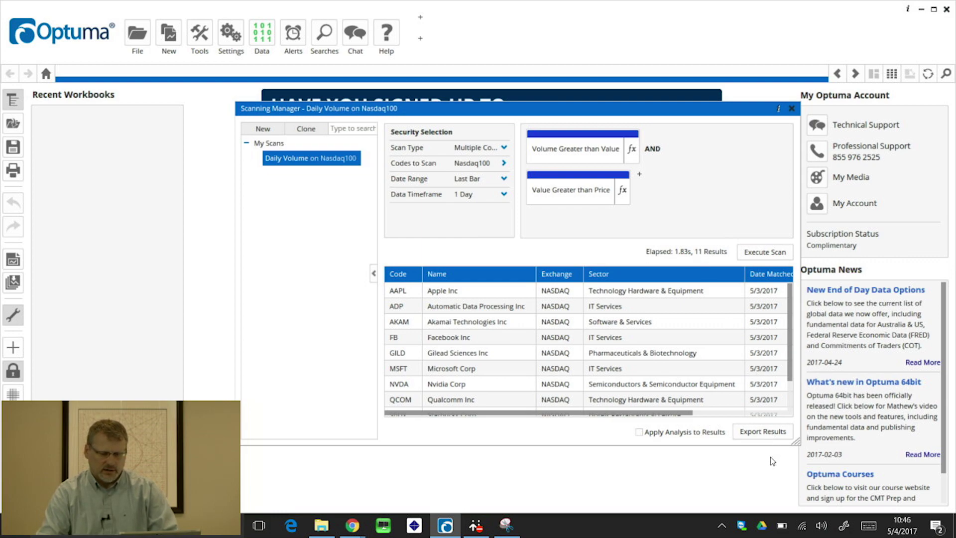
click(755, 435)
mouse_move(760, 478)
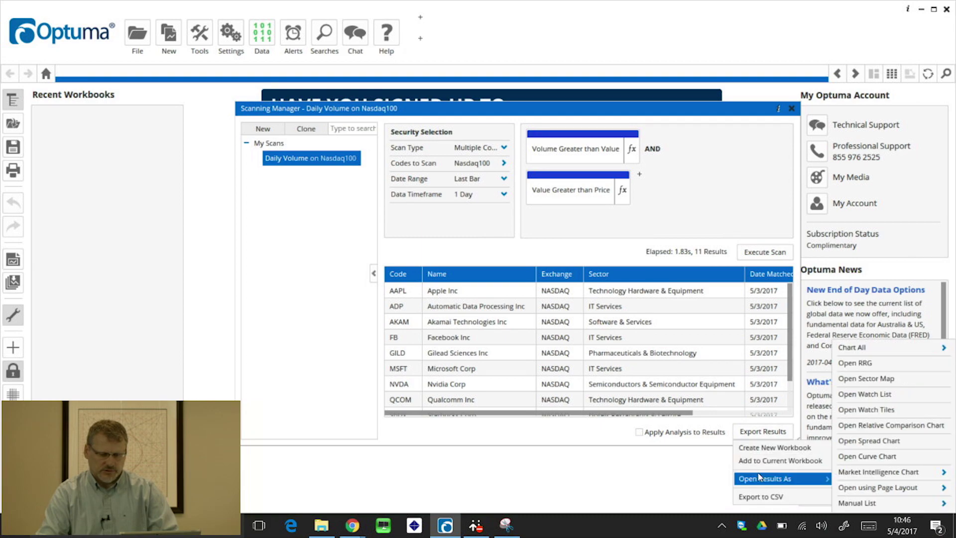
mouse_move(884, 490)
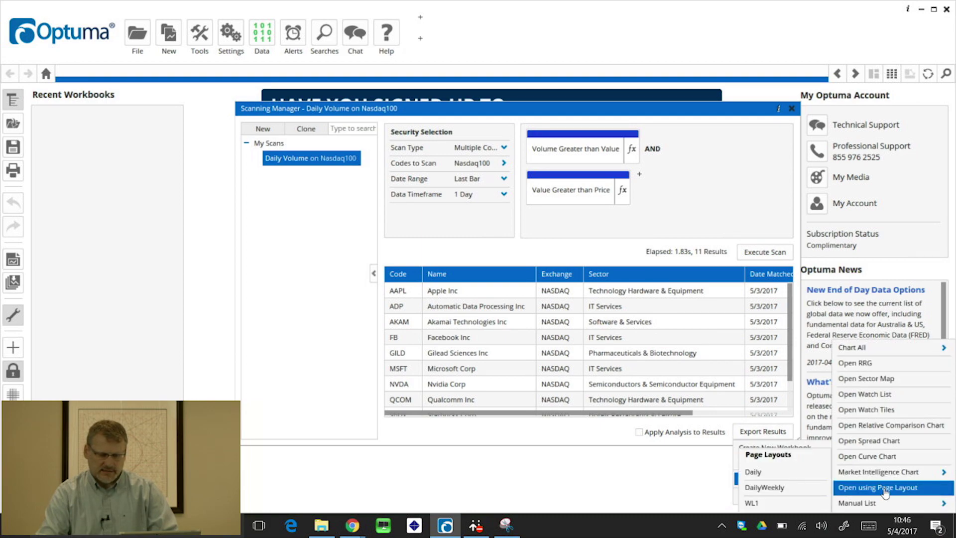
click(784, 504)
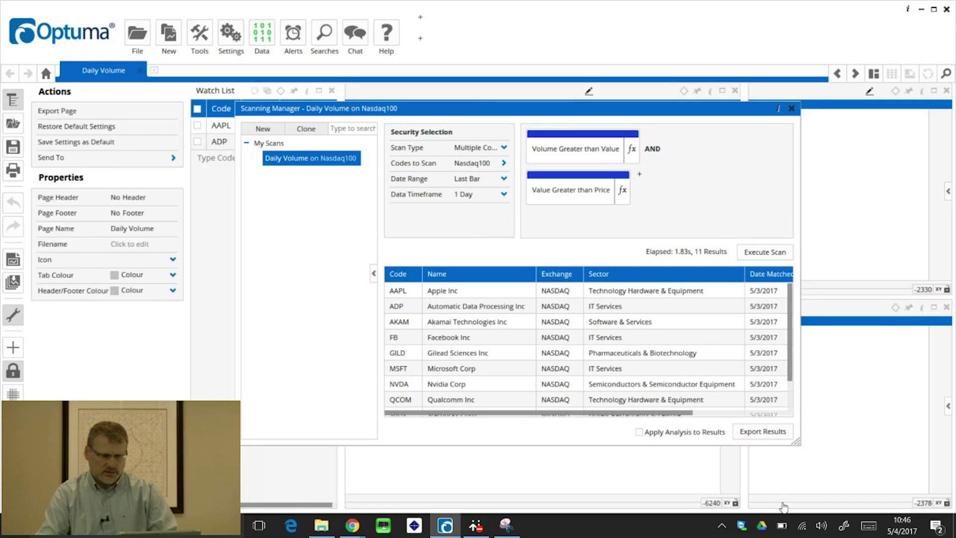
Close the Scanning Manager and hide the Actions and Properties pane to give the charts more room.
click(792, 109)
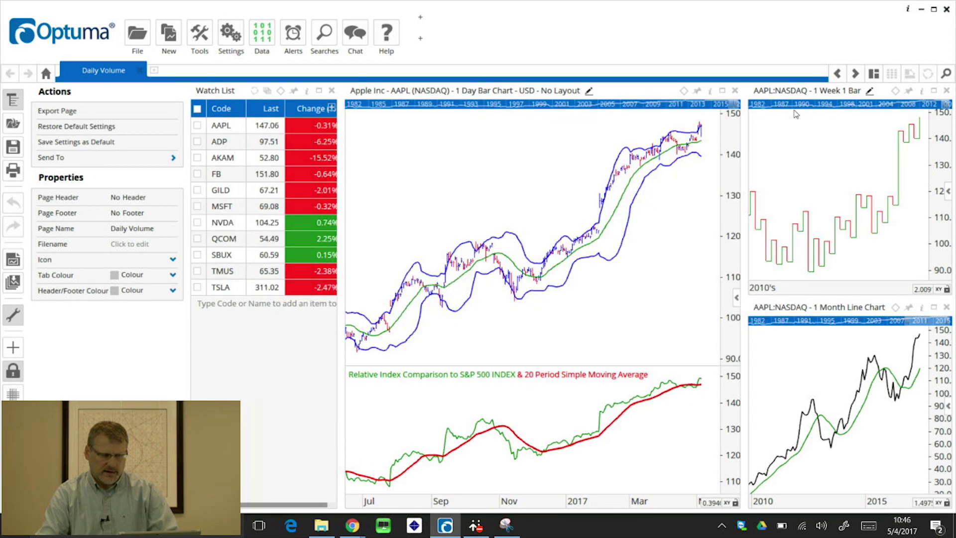
click(13, 100)
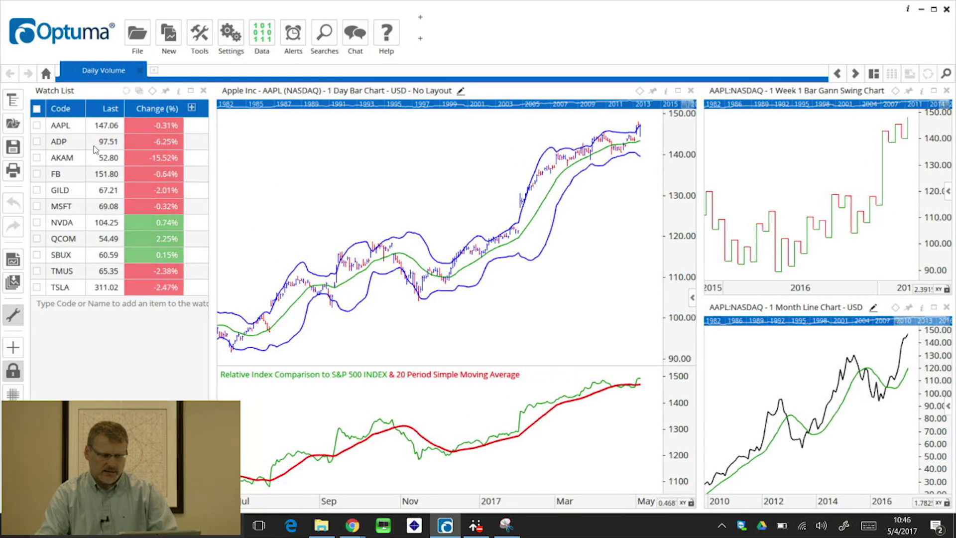
View the charts for ADP and then AKAM from the watch list.
click(58, 142)
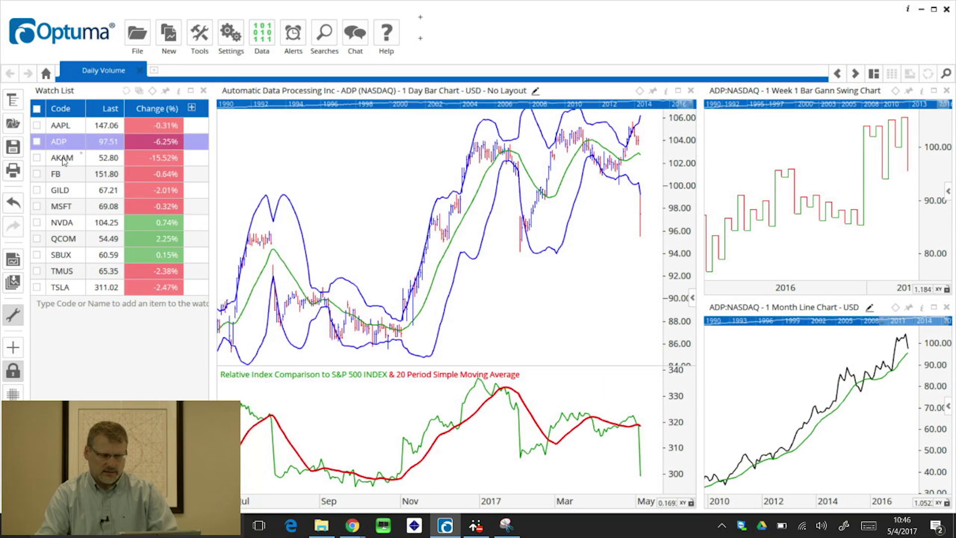
click(63, 159)
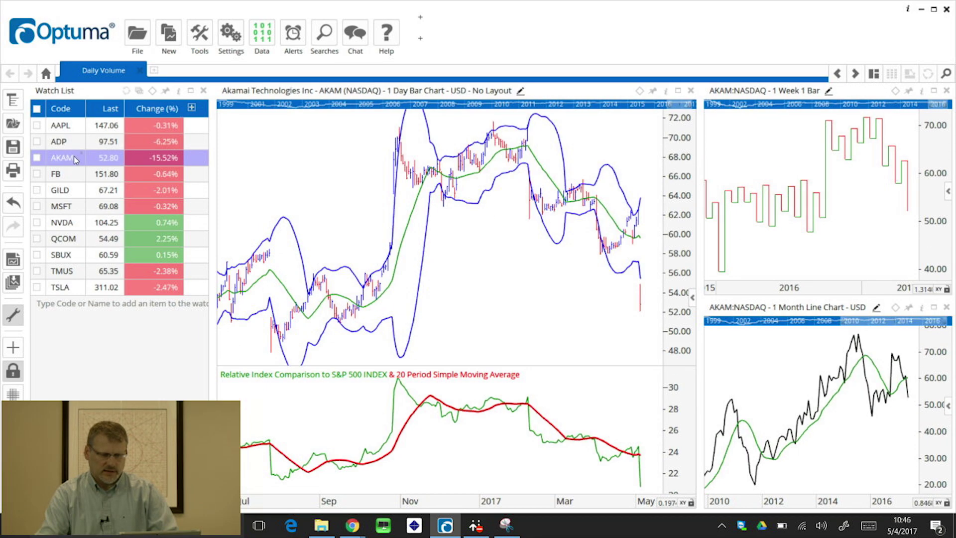
Add a scan group named Test in the Scanning Manager and move the Daily Volume scan into it.
click(326, 39)
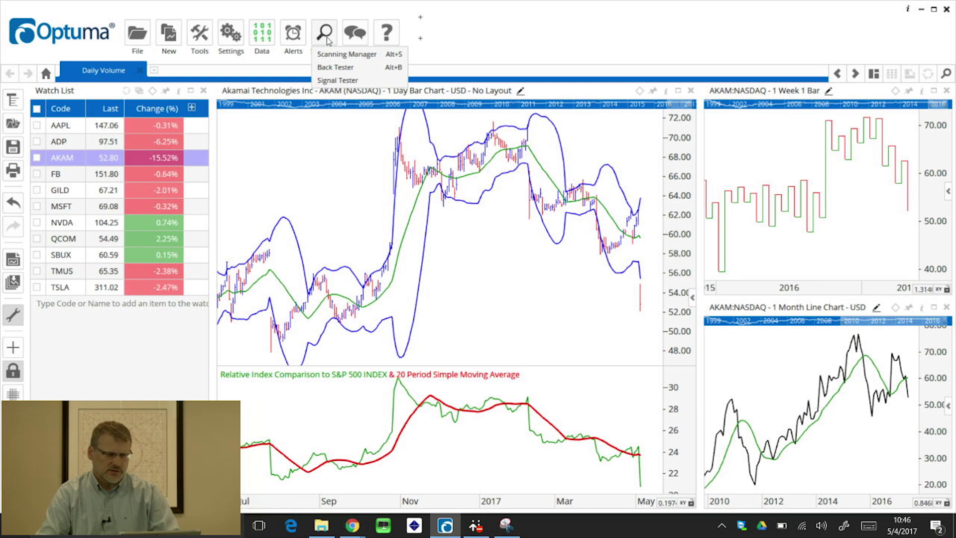
click(330, 54)
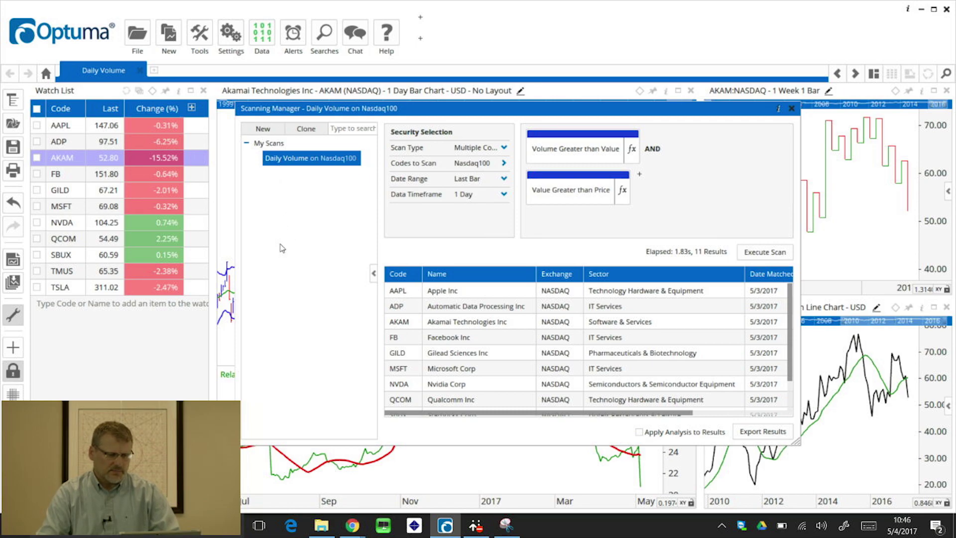
click(268, 132)
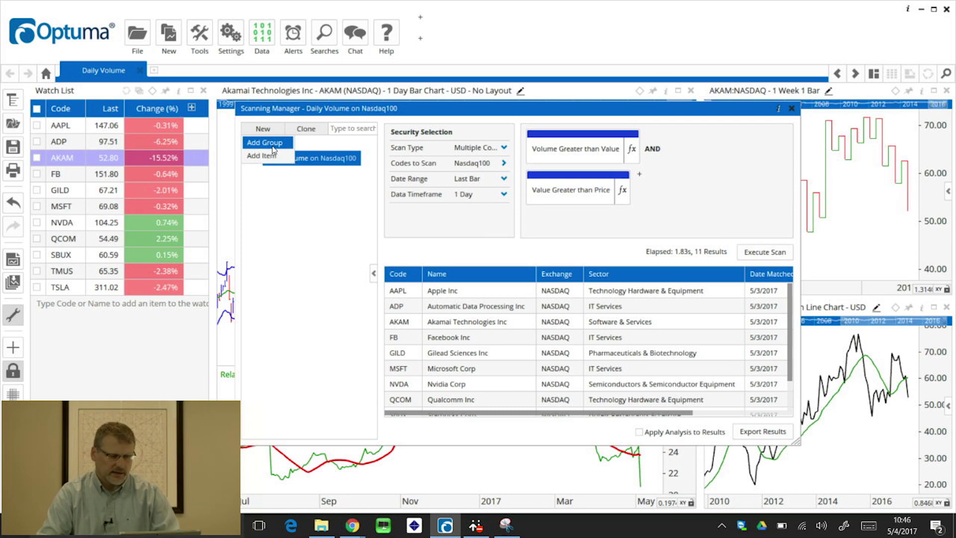
click(273, 148)
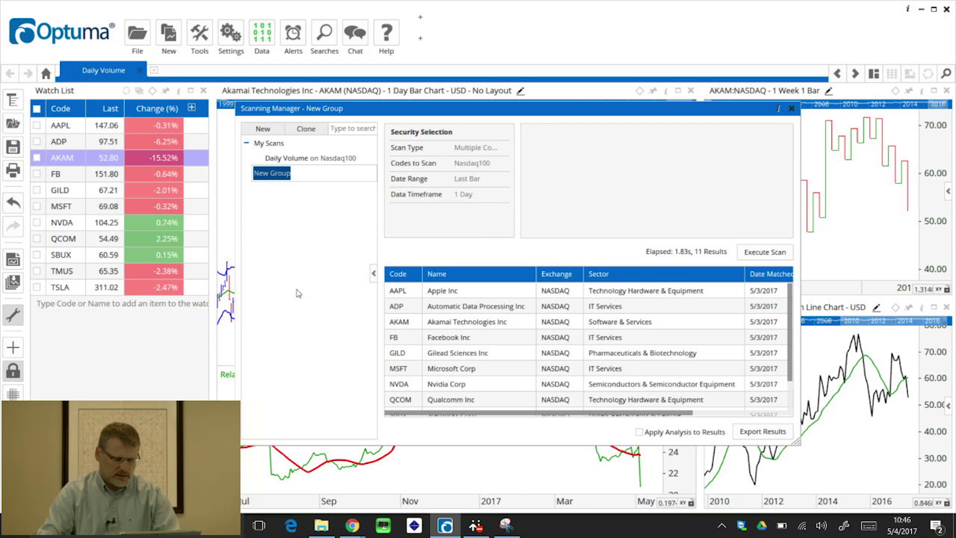
text(est)
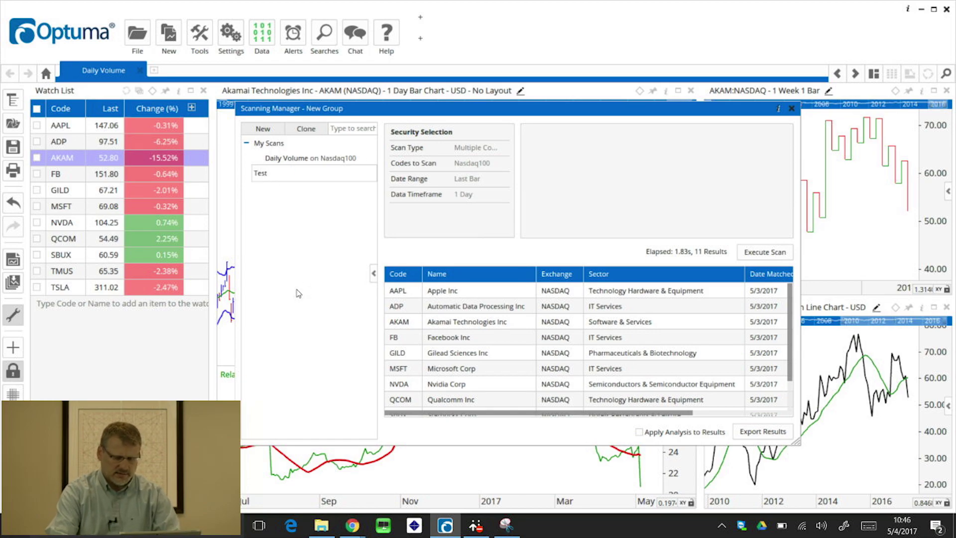
key(Return)
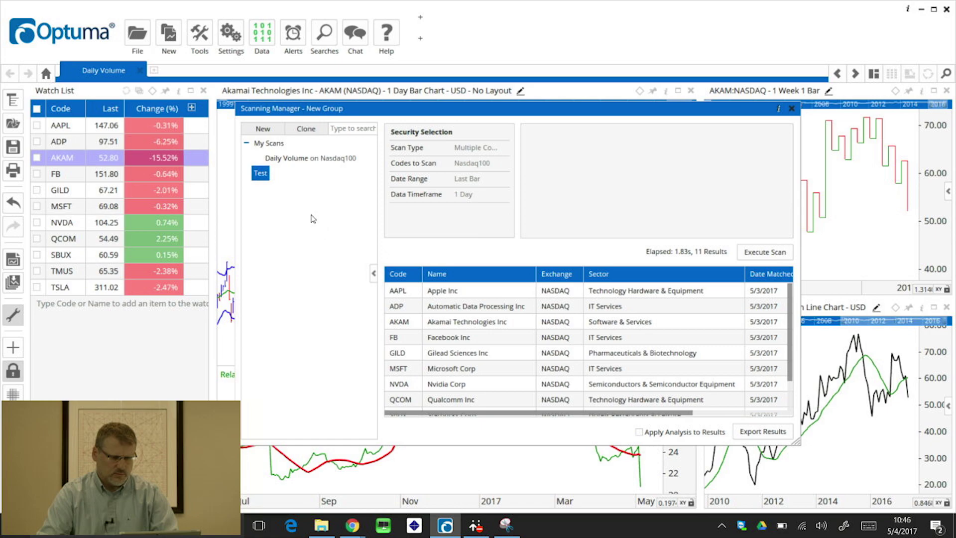
click(296, 158)
drag(295, 161, 261, 174)
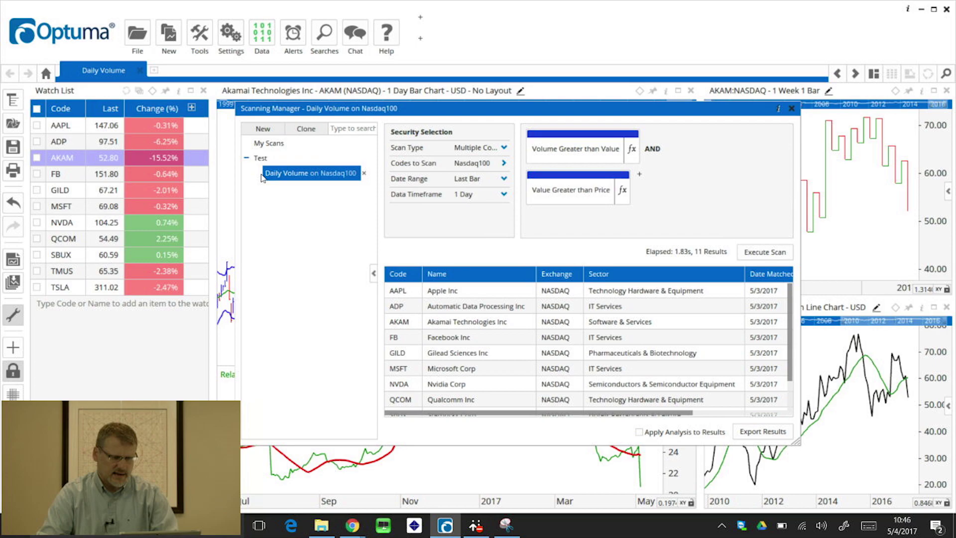
click(289, 234)
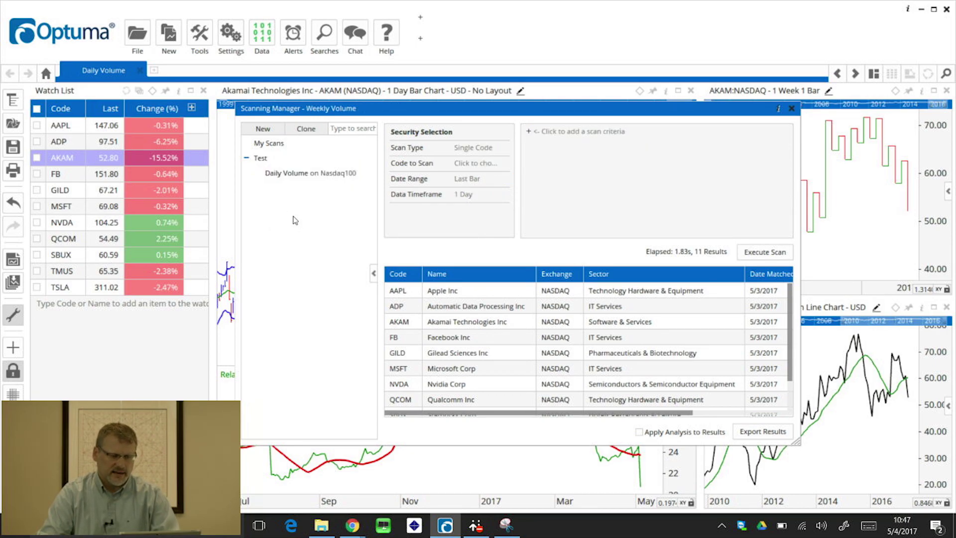
Clone the Daily Volume scan in the Test group and rename the copy Weekly Volume.
click(293, 174)
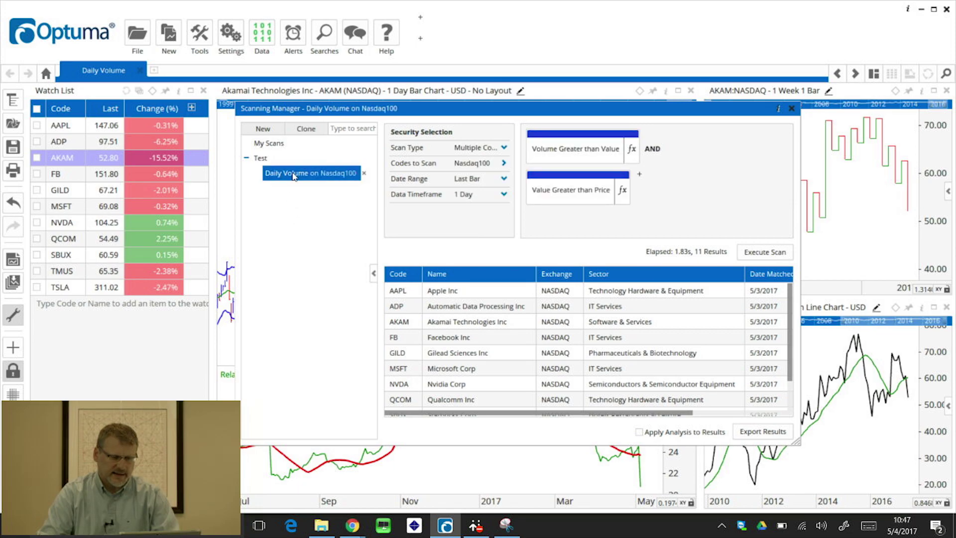
click(306, 129)
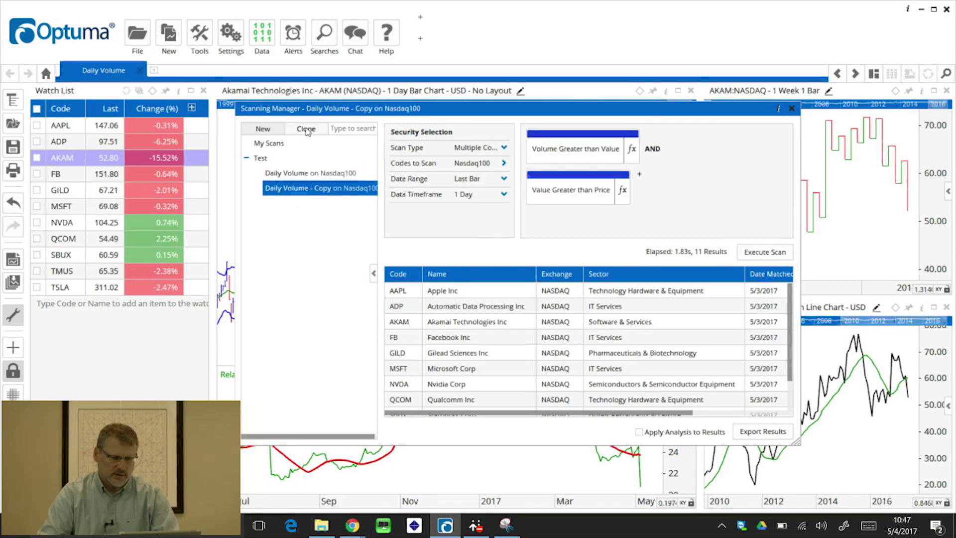
click(287, 191)
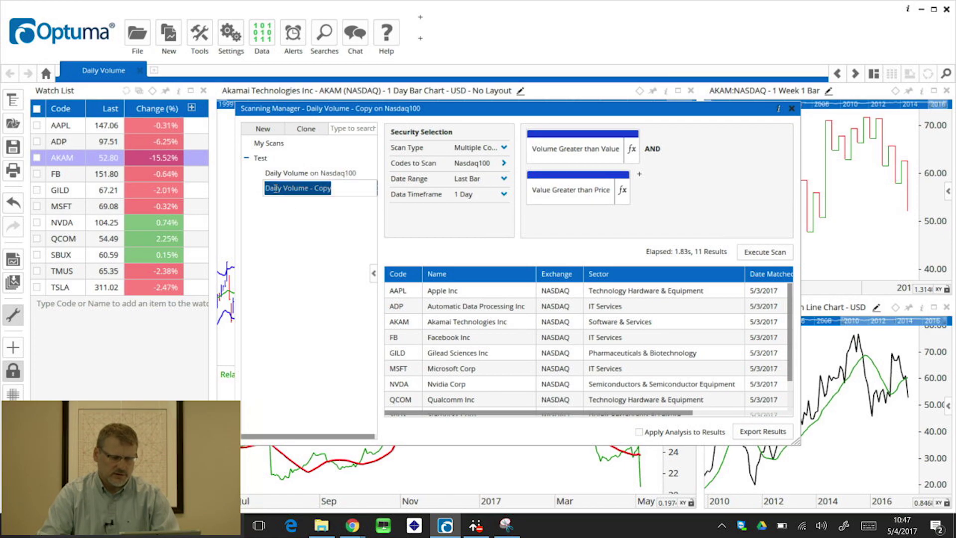
click(282, 189)
key(BackSpace)
key(BackSpace)
key(BackSpace)
key(BackSpace)
key(BackSpace)
key(BackSpace)
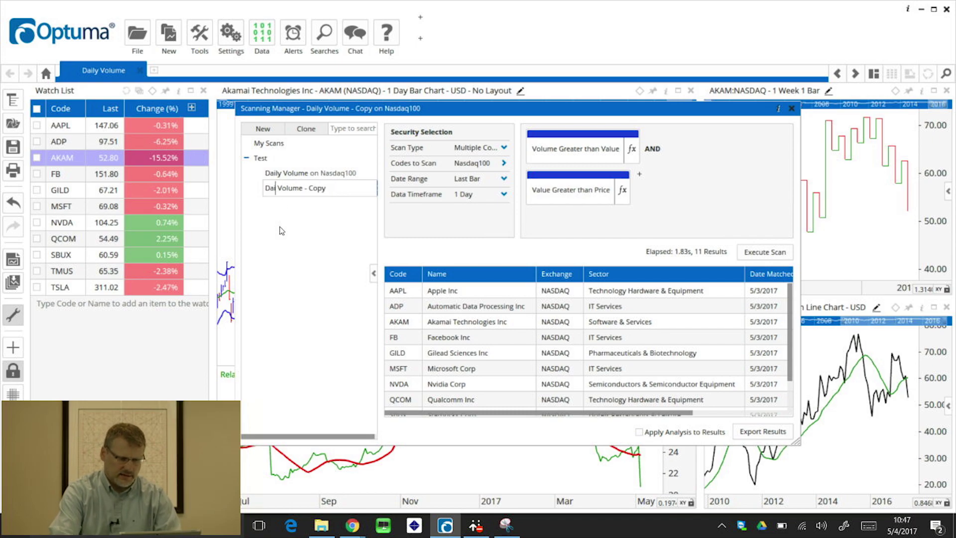
text(Wee )
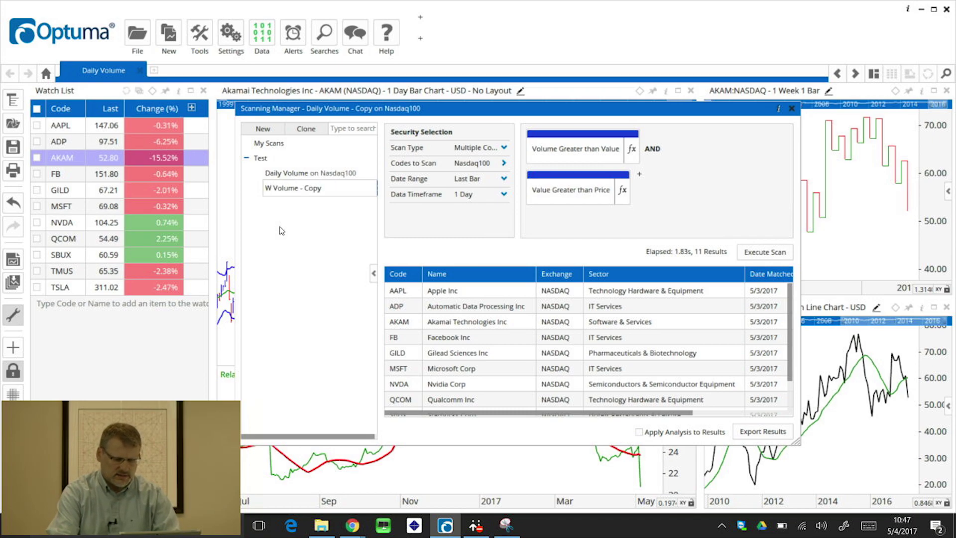
text(kly)
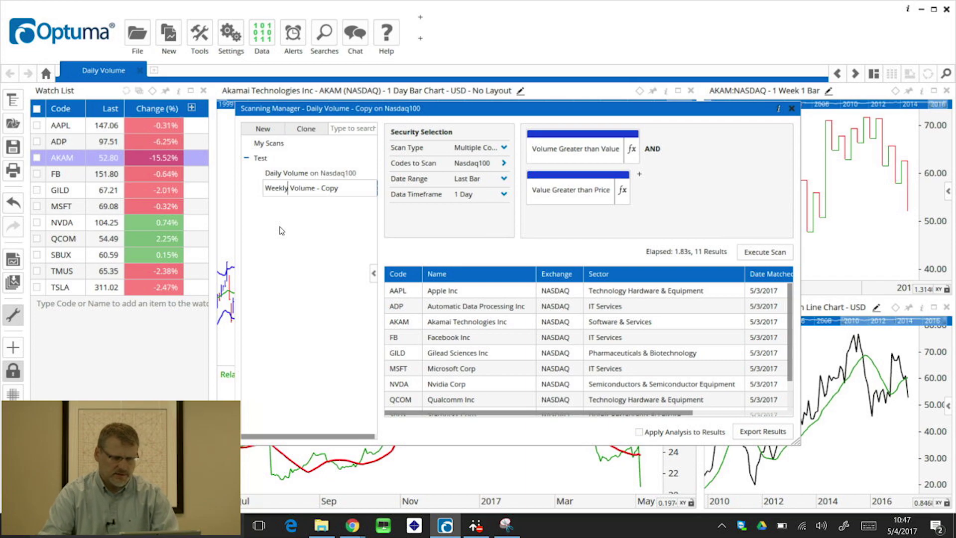
drag(319, 189, 349, 192)
key(BackSpace)
key(BackSpace)
key(BackSpace)
key(BackSpace)
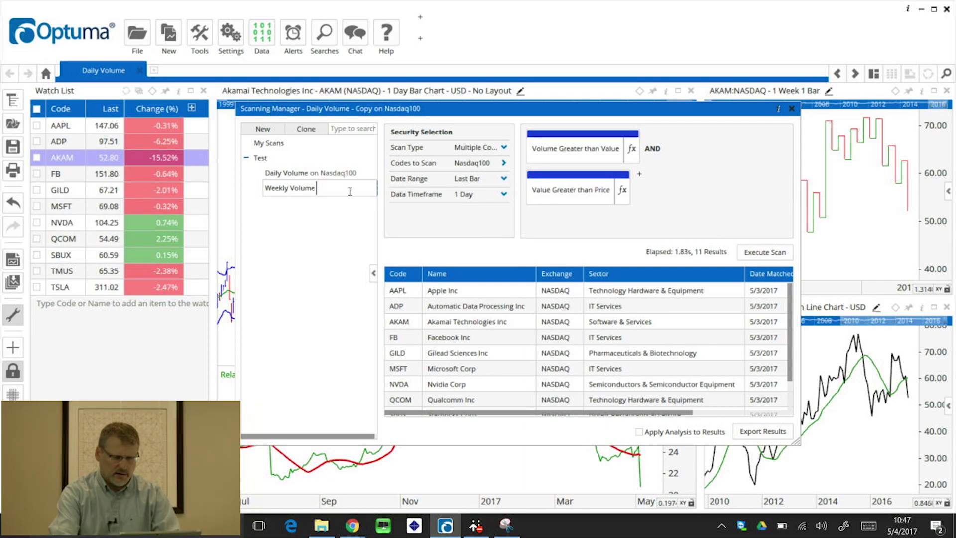
click(317, 243)
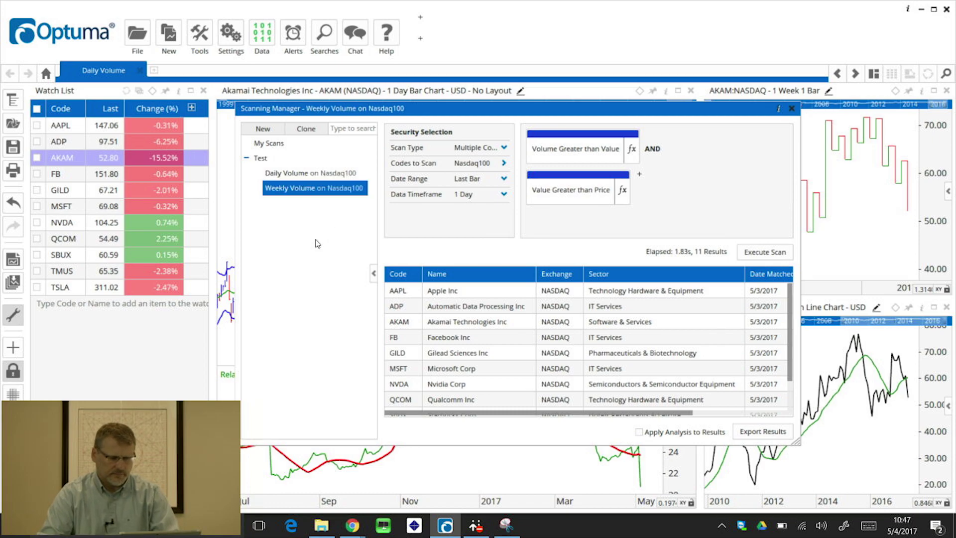
Set the data timeframe of the Weekly Volume scan to 1 Week.
click(503, 195)
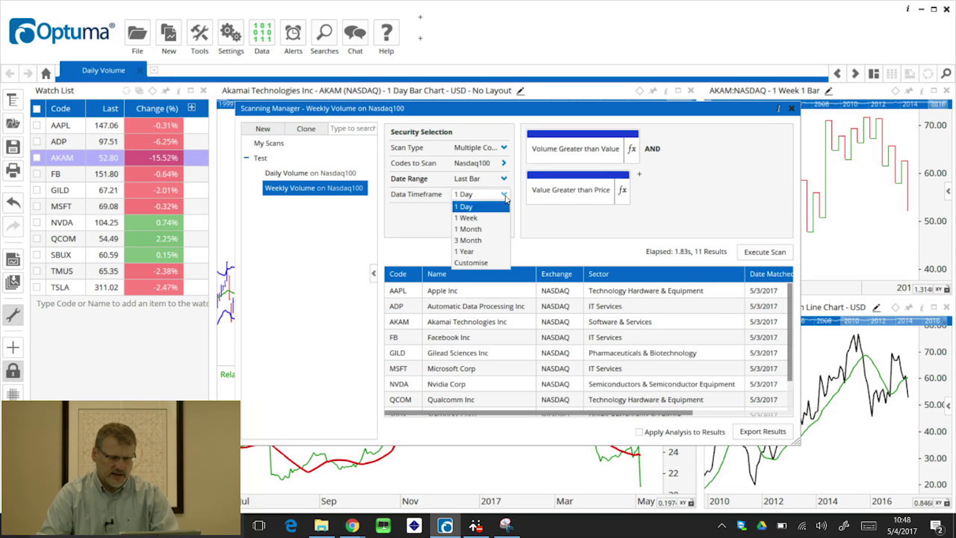
click(472, 218)
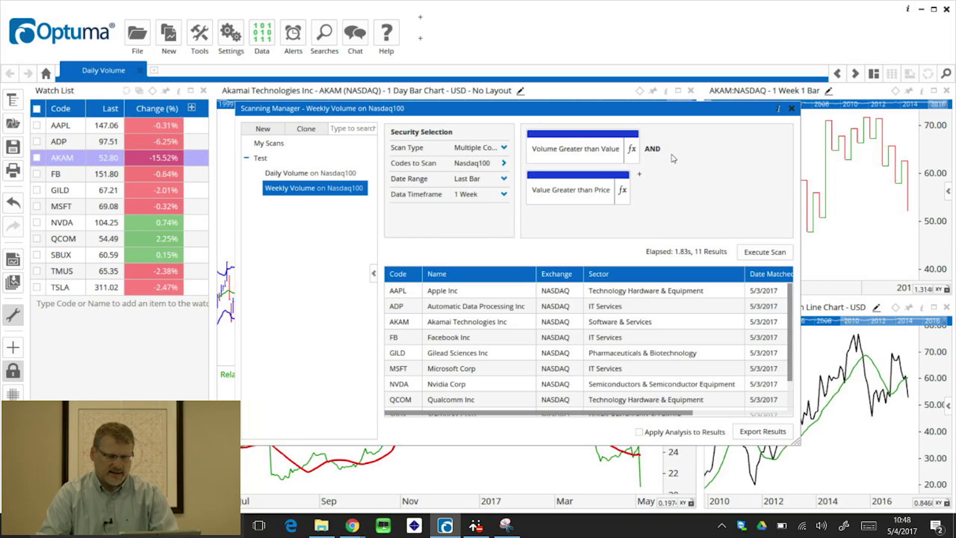
Edit the Volume Greater than Value script to VOLUME() > 10000000, updating all items that refer to it, and execute the Weekly Volume scan.
double_click(618, 155)
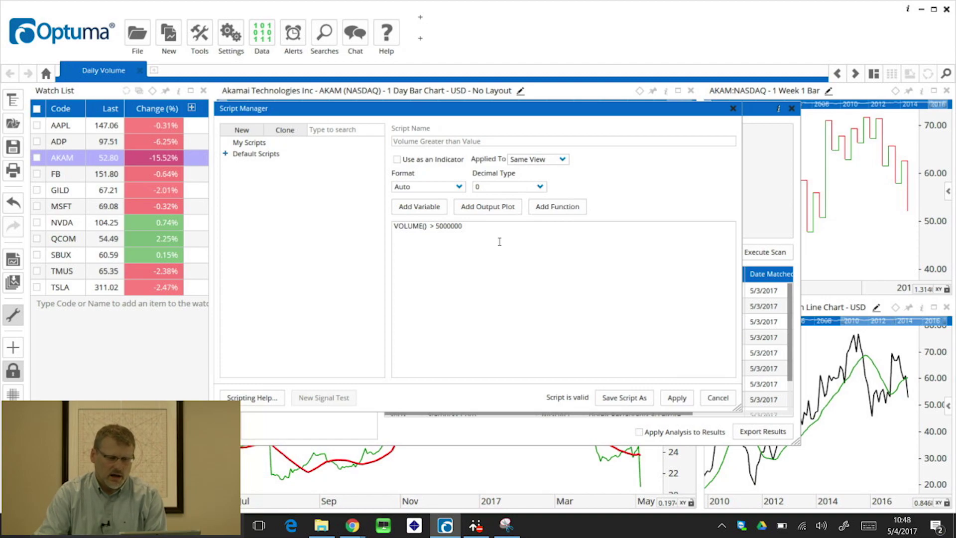
click(440, 225)
key(BackSpace)
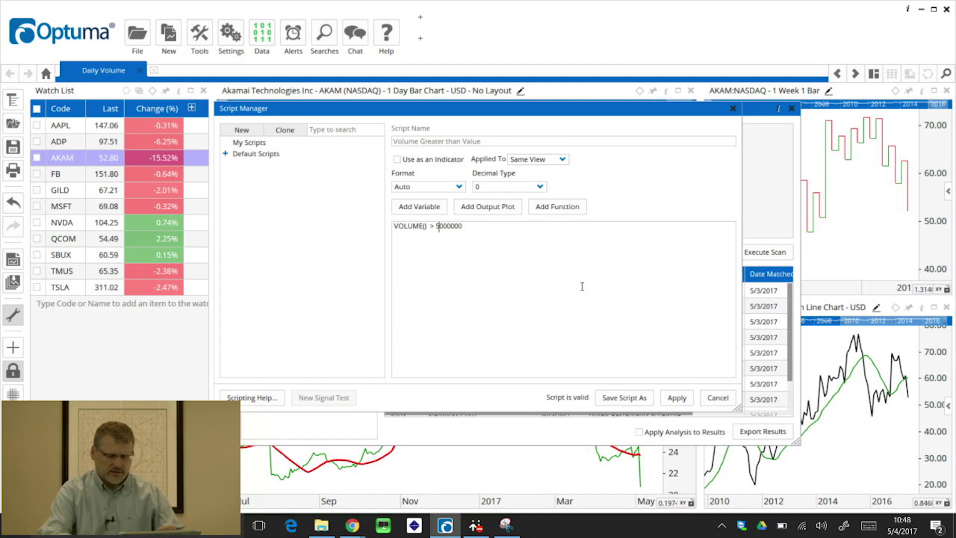
text(10)
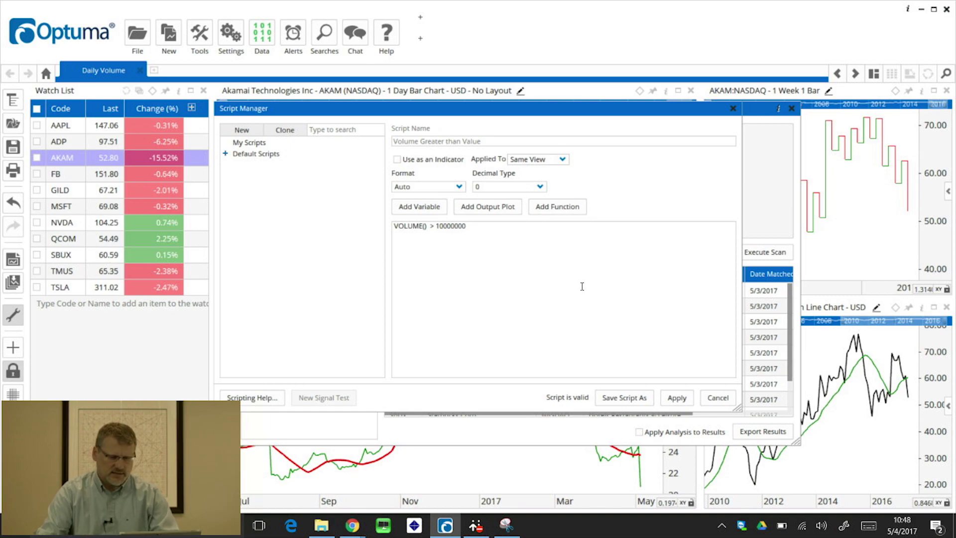
click(677, 397)
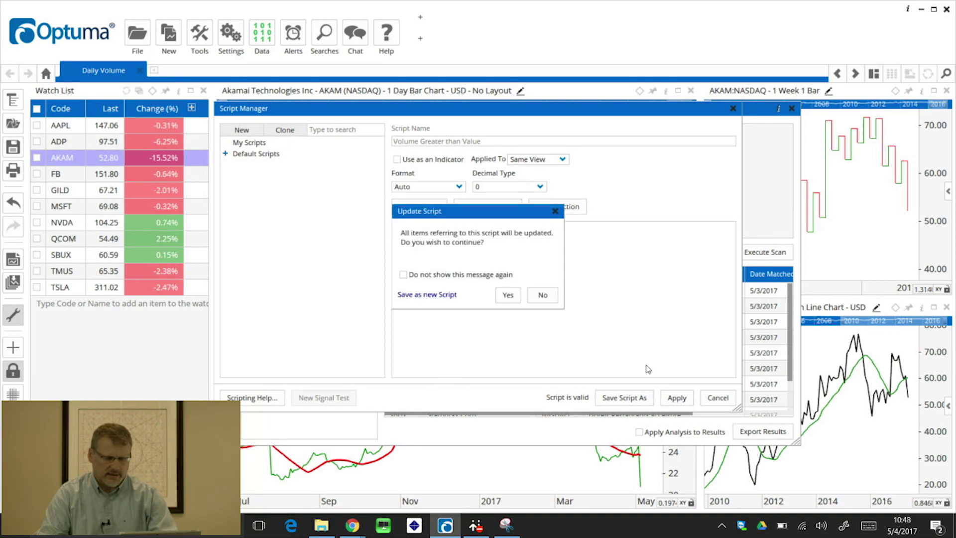
click(503, 297)
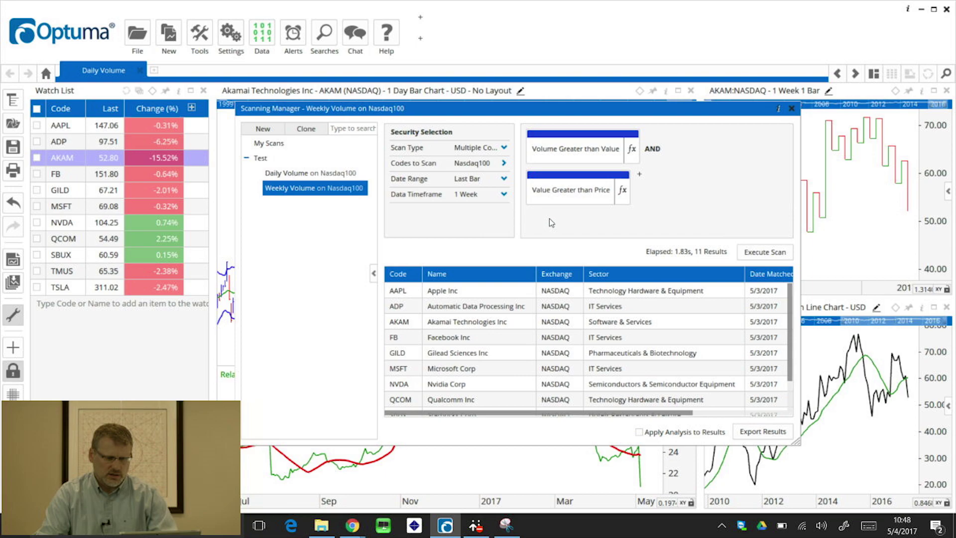
click(770, 255)
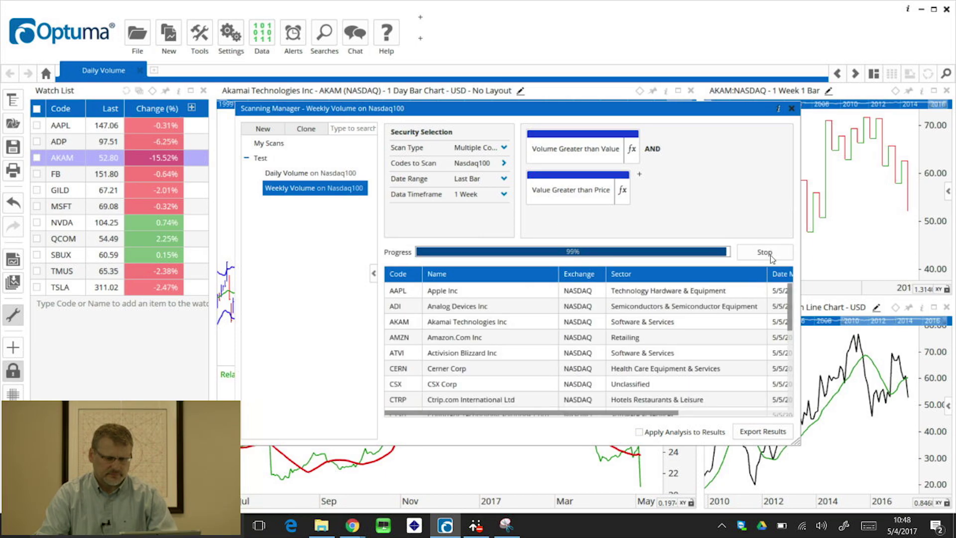